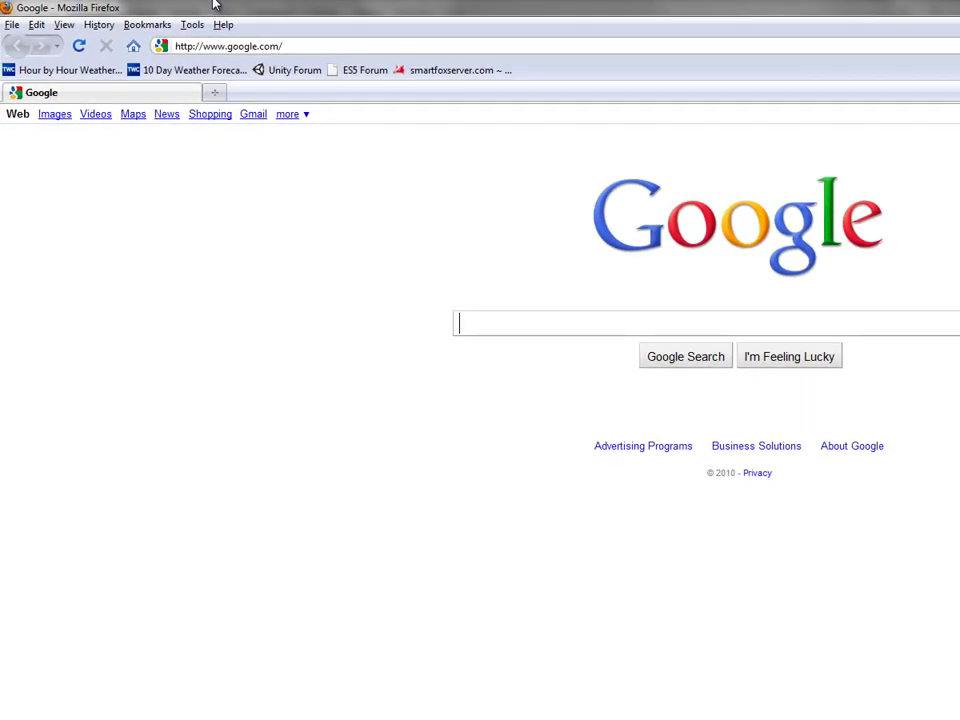
# Step: Restore Firefox and log in to the router admin at 192.168.1.1 to reach Basic Setup
pyautogui.moveTo(213, 5)
pyautogui.mouseDown()
pyautogui.moveTo(261, 47)
pyautogui.moveTo(225, 15)
pyautogui.mouseUp()
pyautogui.click(228, 56)
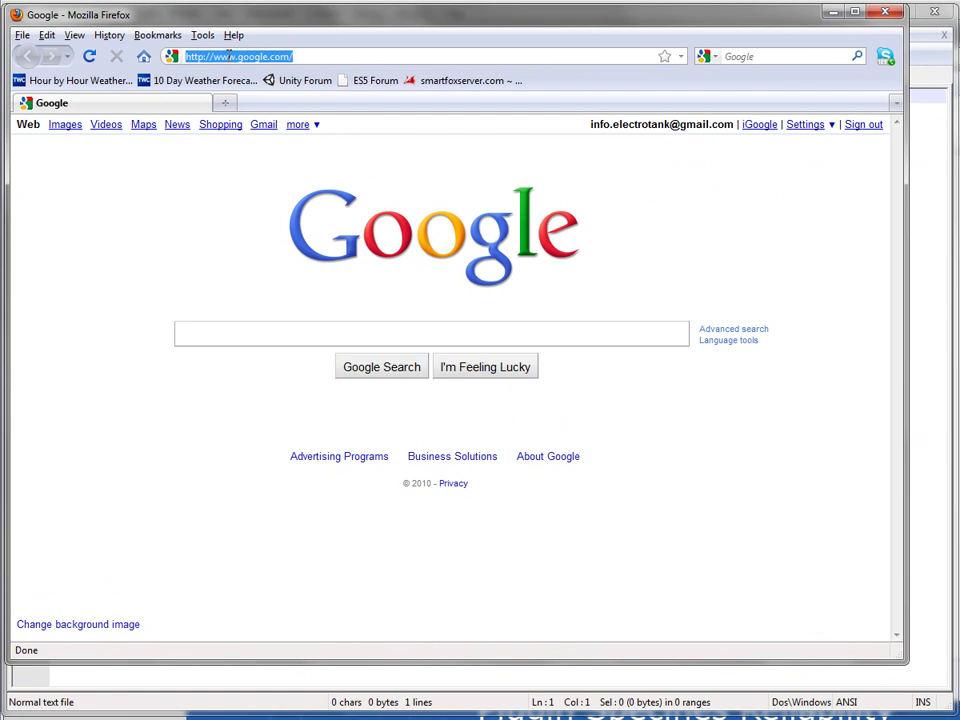
pyautogui.write('192')
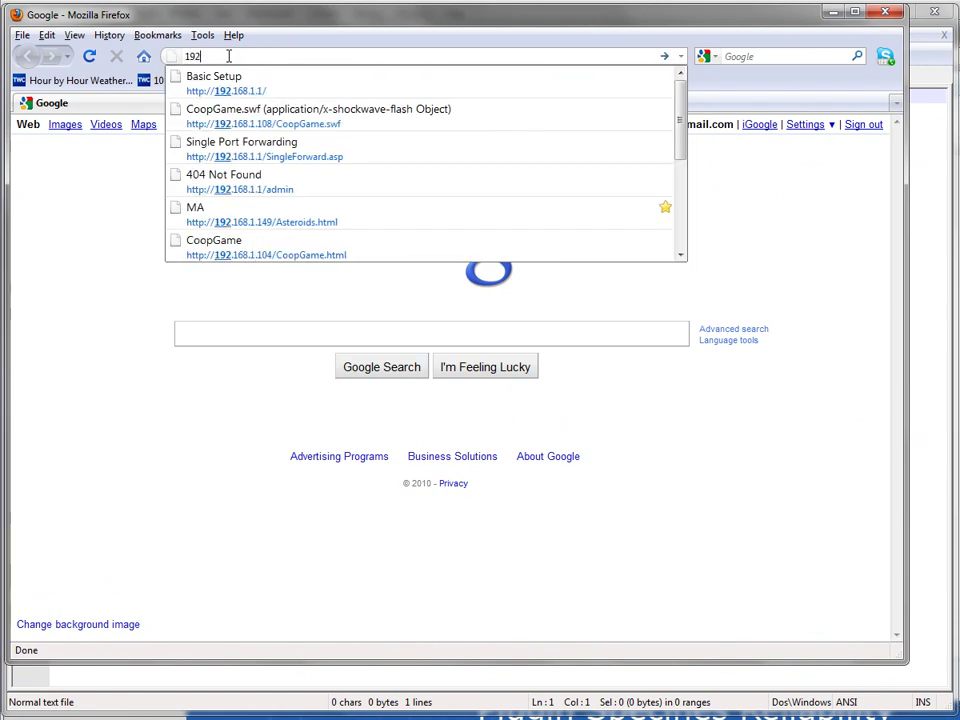
pyautogui.press('Down')
pyautogui.press('Return')
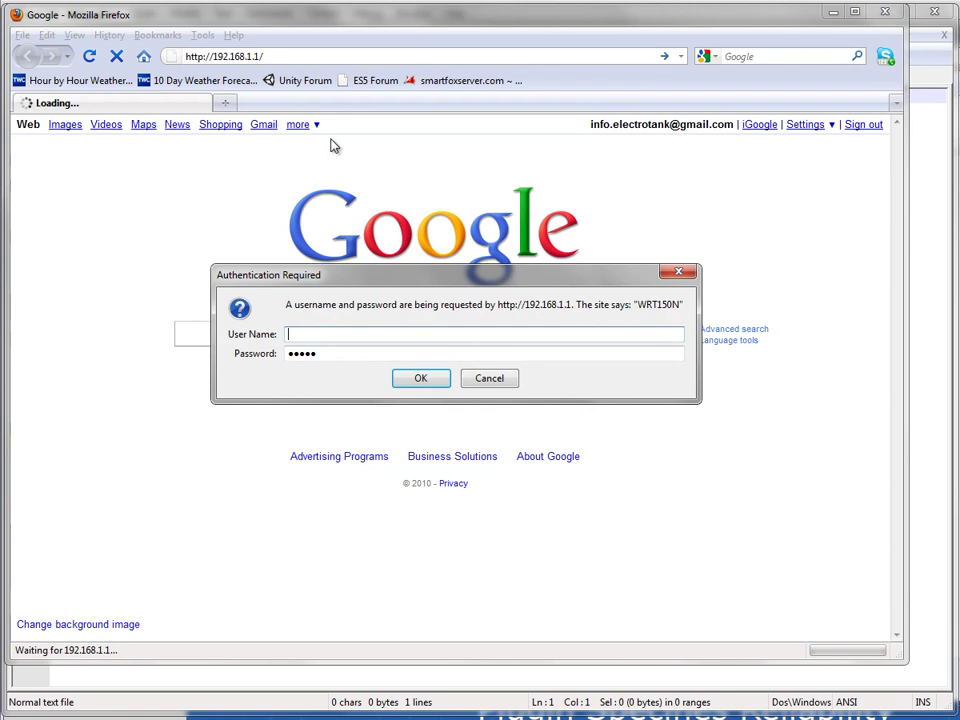
pyautogui.press('Return')
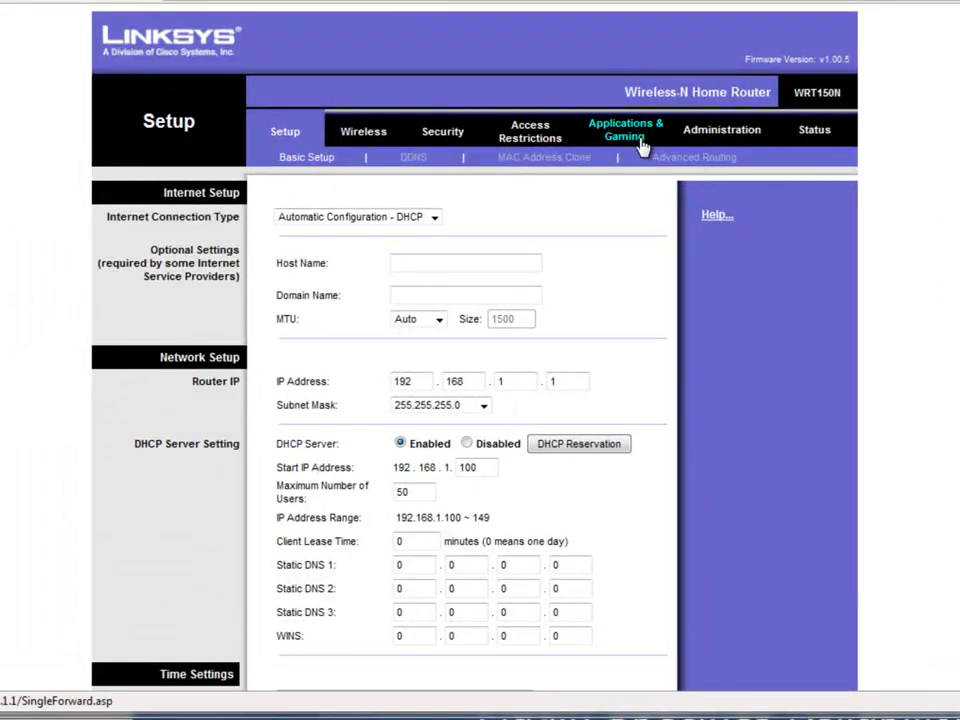
# Step: Open Applications & Gaming's Single Port Forwarding page and indicate its external and internal port fields
pyautogui.click(636, 138)
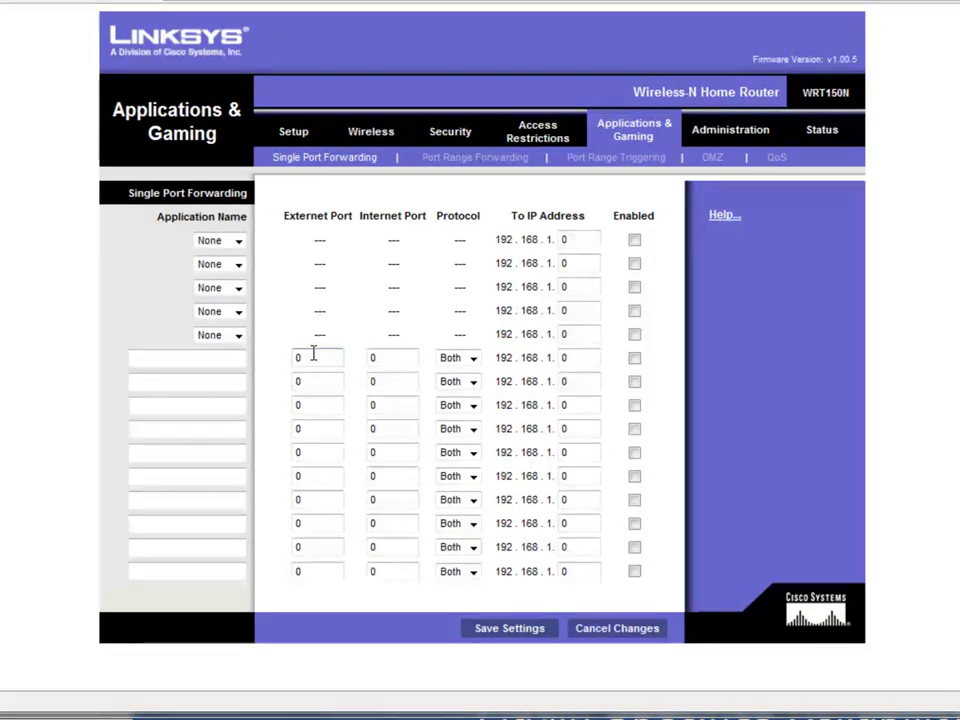
pyautogui.click(378, 359)
pyautogui.click(306, 354)
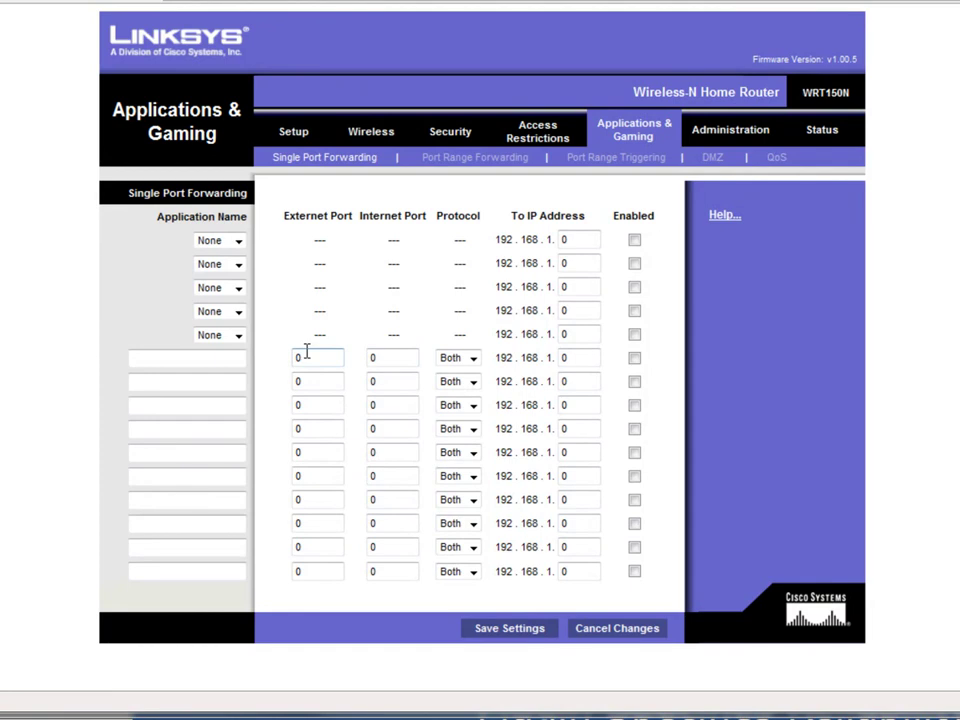
pyautogui.click(396, 432)
pyautogui.press('super')
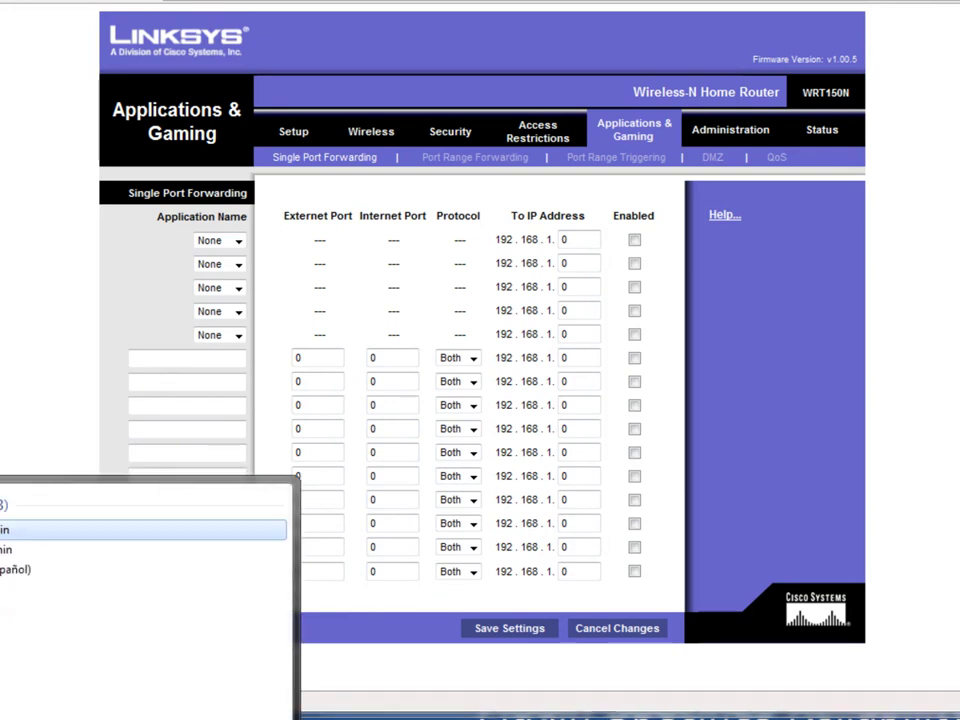
pyautogui.press('Escape')
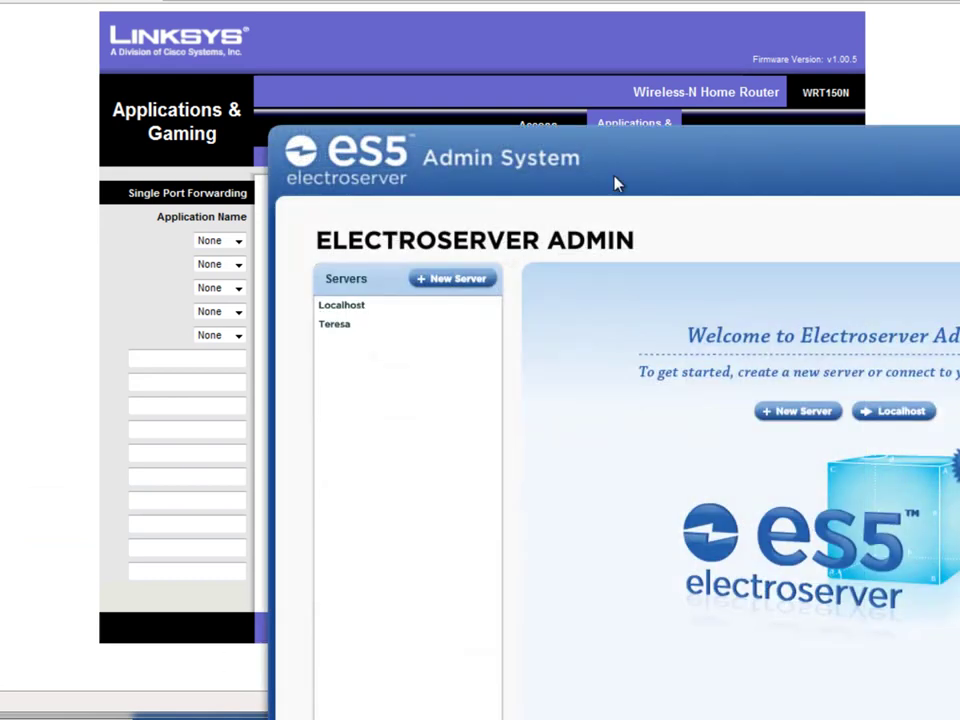
# Step: Log in to Localhost and view Server Management's Gateways, listing ports 9899, 1935, 8989, 8990, 10000
pyautogui.moveTo(615, 183); pyautogui.dragTo(403, 66)
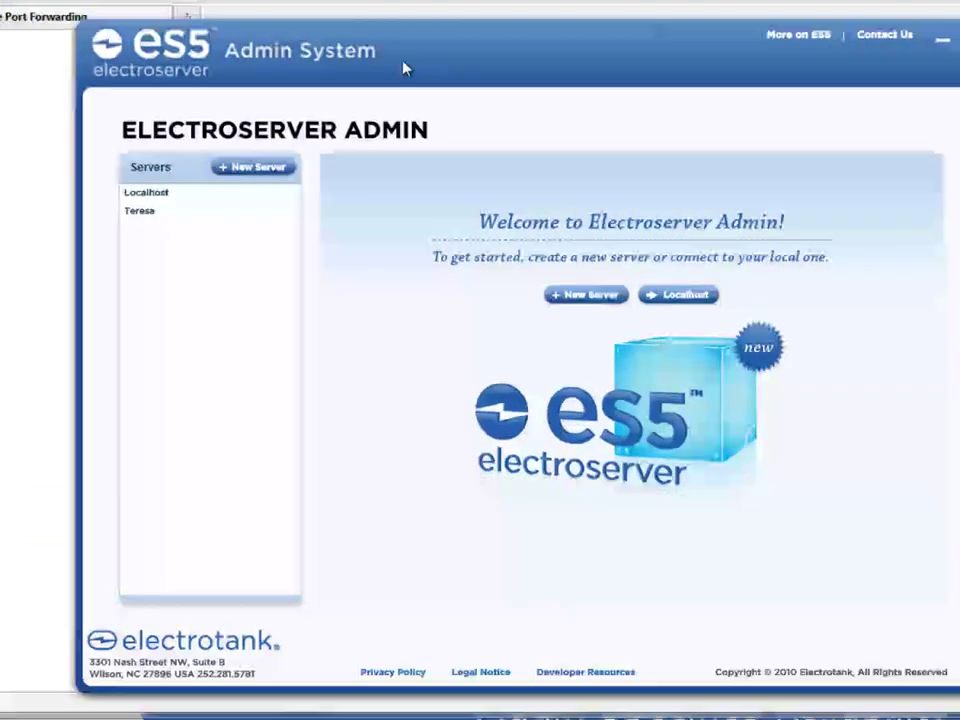
pyautogui.click(155, 185)
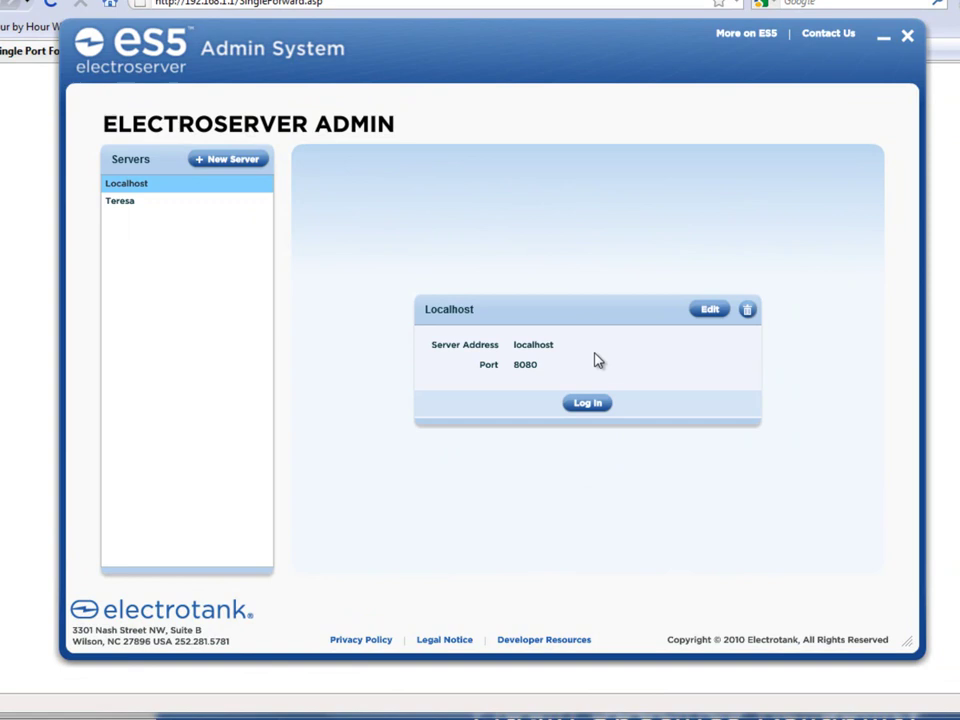
pyautogui.click(603, 403)
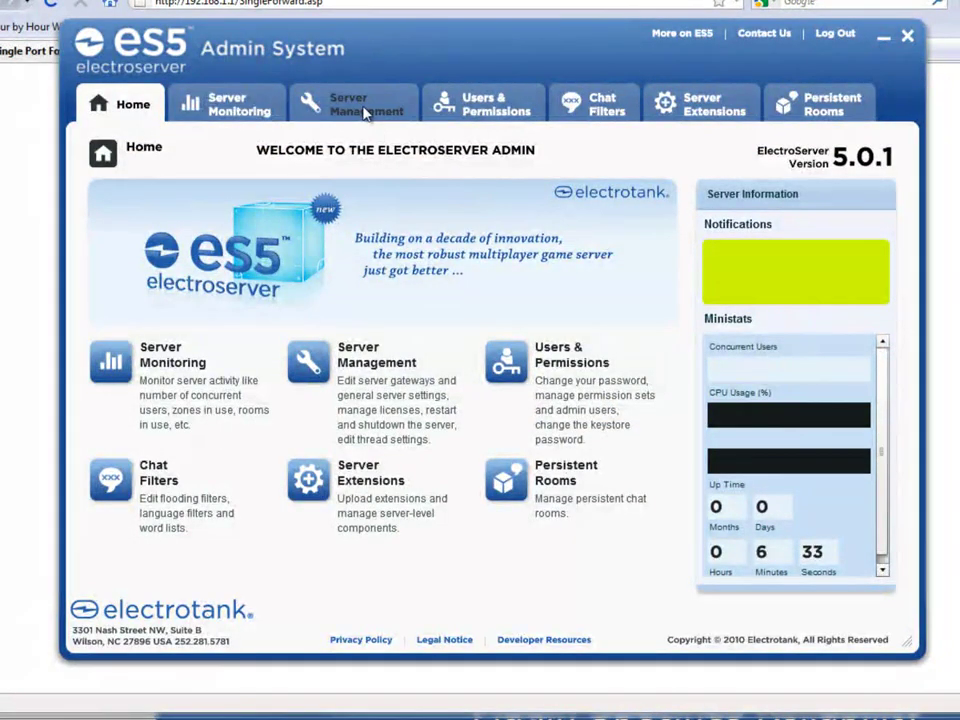
pyautogui.click(366, 113)
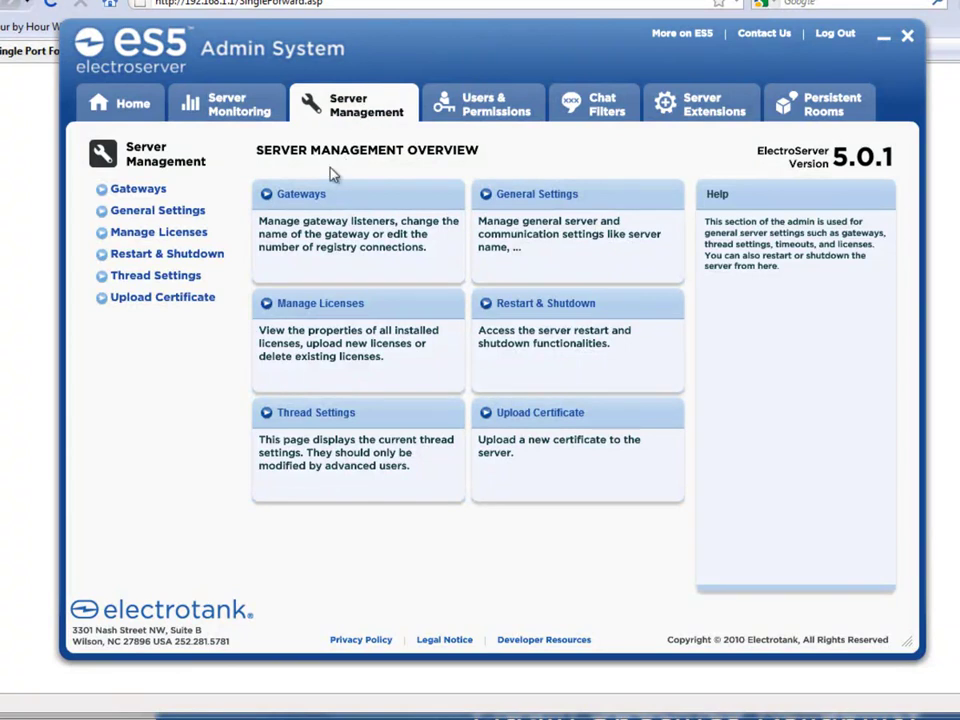
pyautogui.click(305, 195)
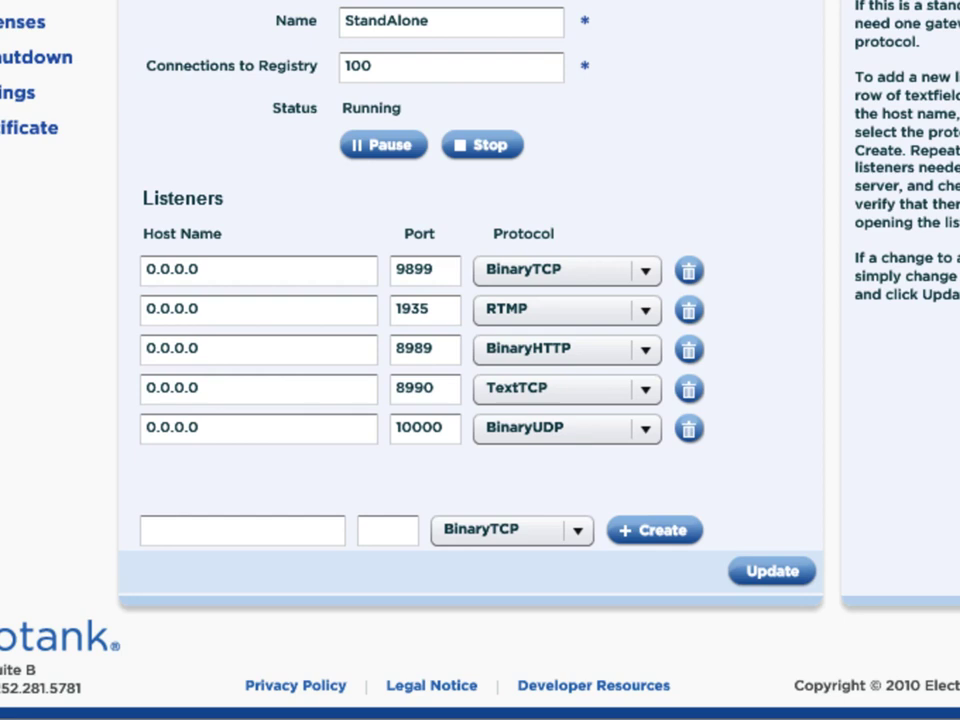
# Step: Run ipconfig in a Command Prompt and read the IPv4 address 192.168.1.101
pyautogui.press('super')
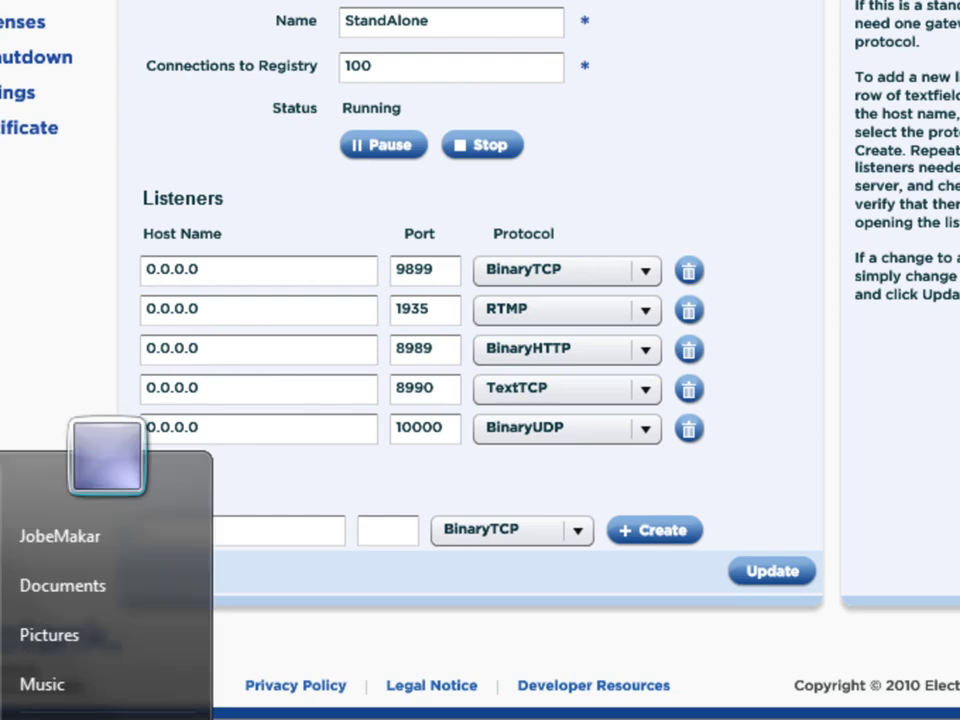
pyautogui.press('Return')
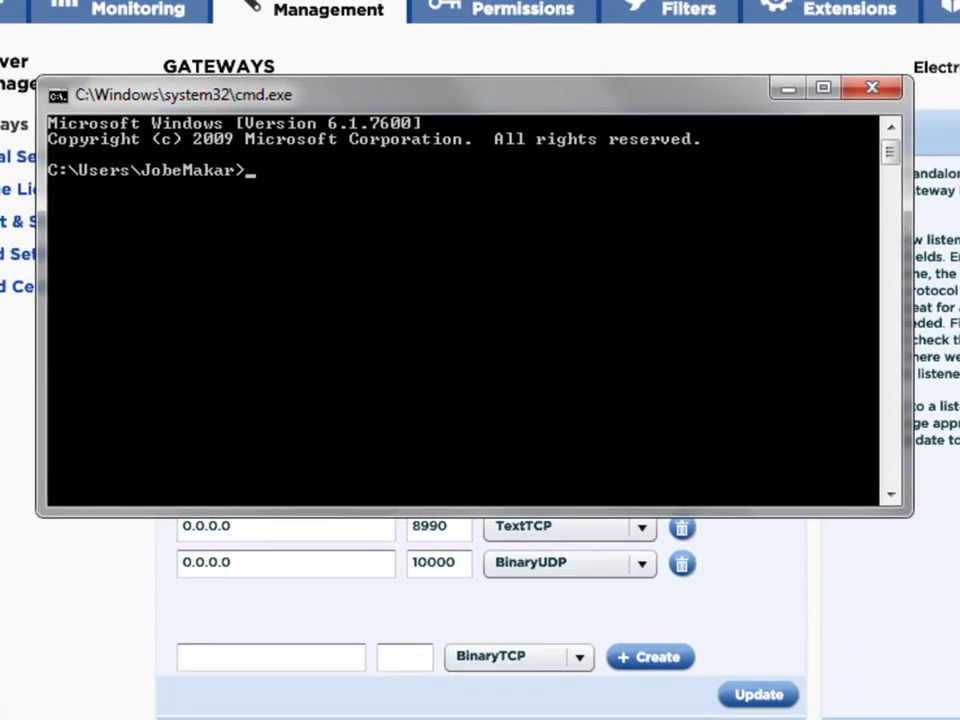
pyautogui.write('ip')
pyautogui.write('config')
pyautogui.press('Return')
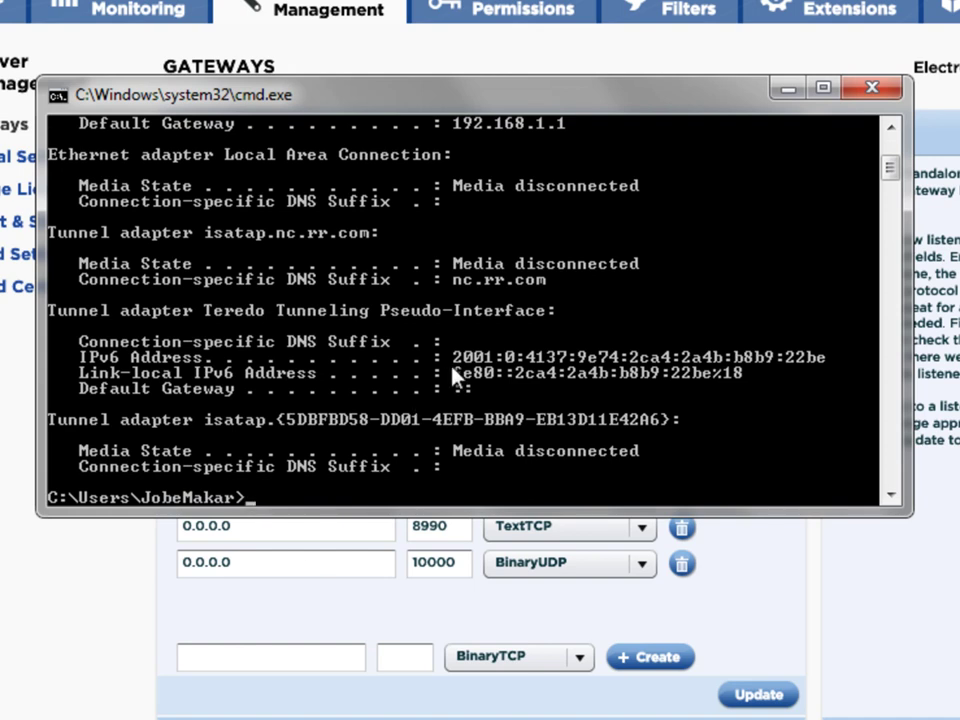
pyautogui.scroll(3, 452, 377)
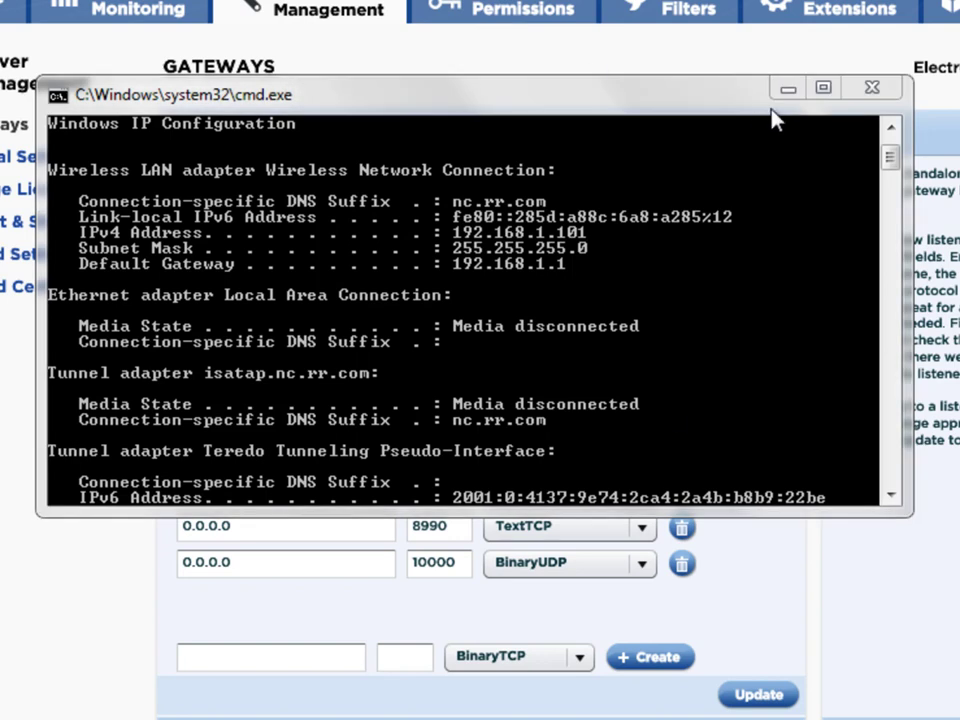
# Step: Set the first gateway listener's host name to 192.168.1.101 and copy that address
pyautogui.click(879, 92)
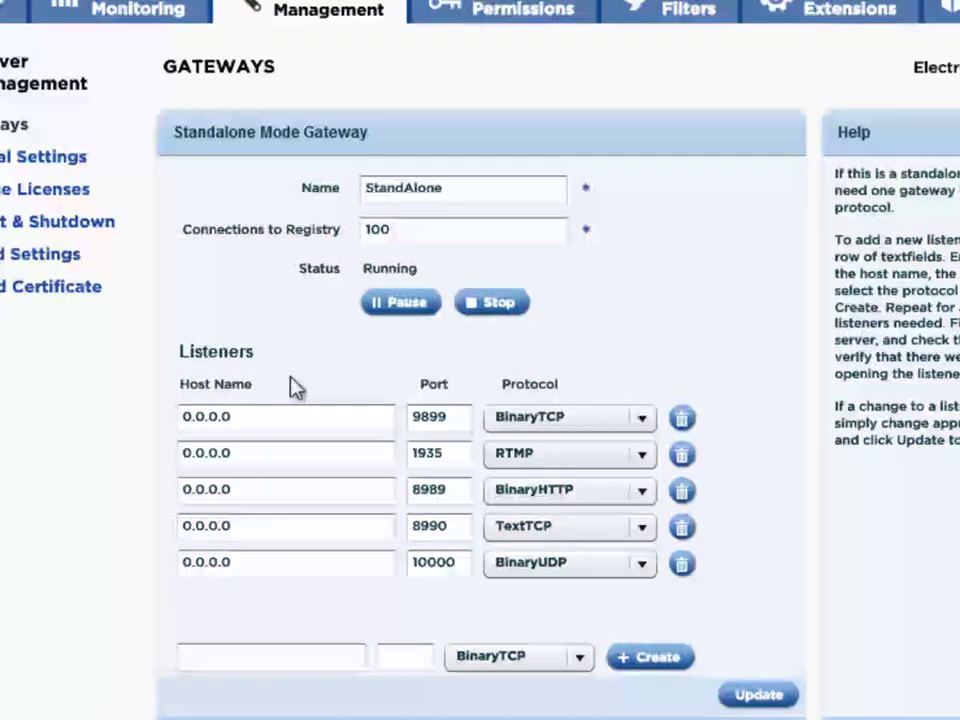
pyautogui.moveTo(225, 418); pyautogui.dragTo(159, 422)
pyautogui.write('192')
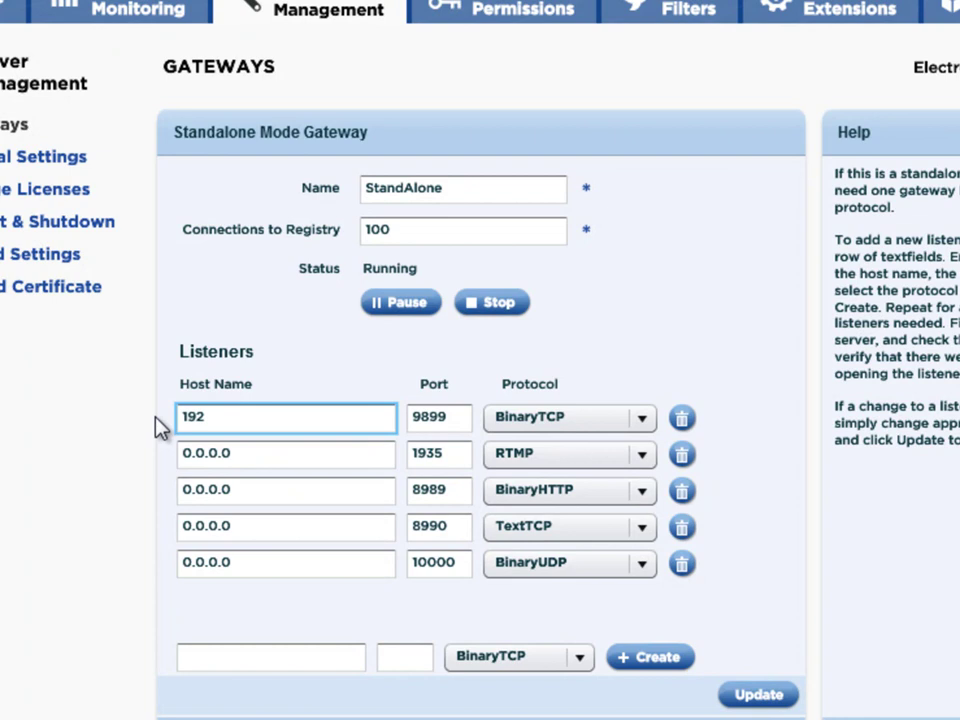
pyautogui.write('.168.1.101')
pyautogui.moveTo(289, 409); pyautogui.dragTo(95, 418)
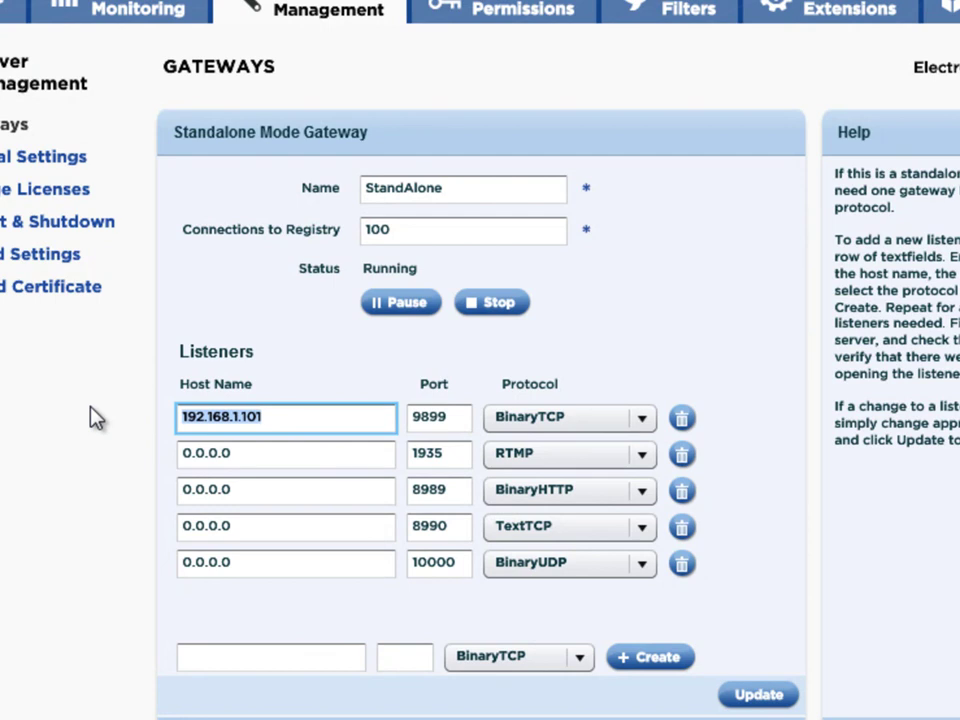
pyautogui.hotkey('ctrl', 'c')
# Step: Paste 192.168.1.101 into the other four listeners' host names and save with Update
pyautogui.moveTo(274, 452); pyautogui.dragTo(129, 459)
pyautogui.hotkey('ctrl', 'v')
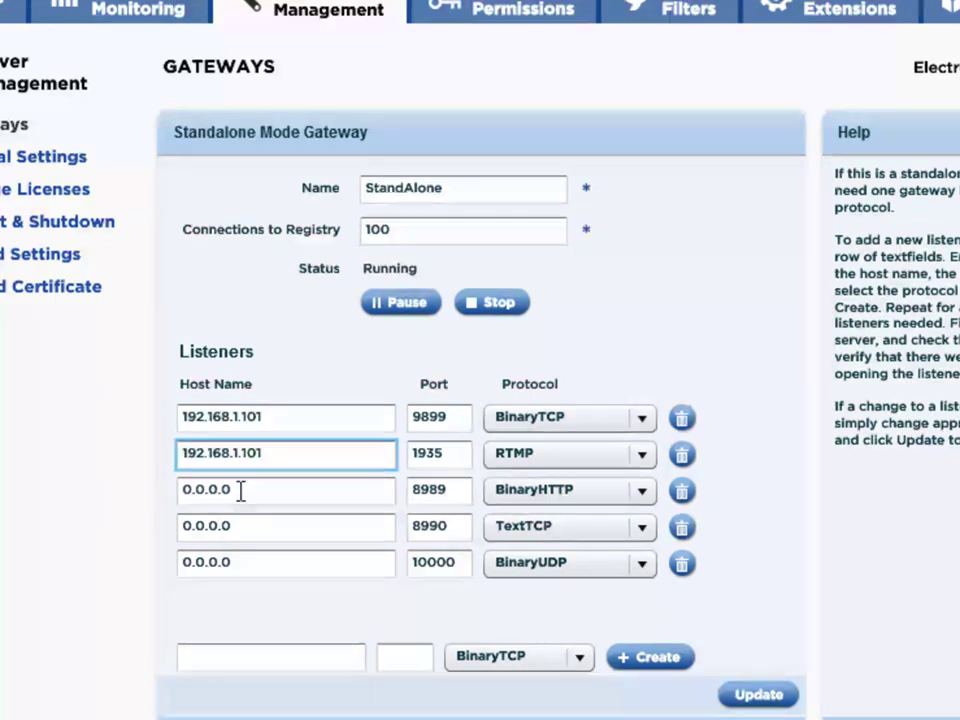
pyautogui.moveTo(241, 490); pyautogui.dragTo(135, 492)
pyautogui.hotkey('ctrl', 'v')
pyautogui.moveTo(238, 526); pyautogui.dragTo(107, 523)
pyautogui.hotkey('ctrl', 'v')
pyautogui.moveTo(240, 563); pyautogui.dragTo(141, 563)
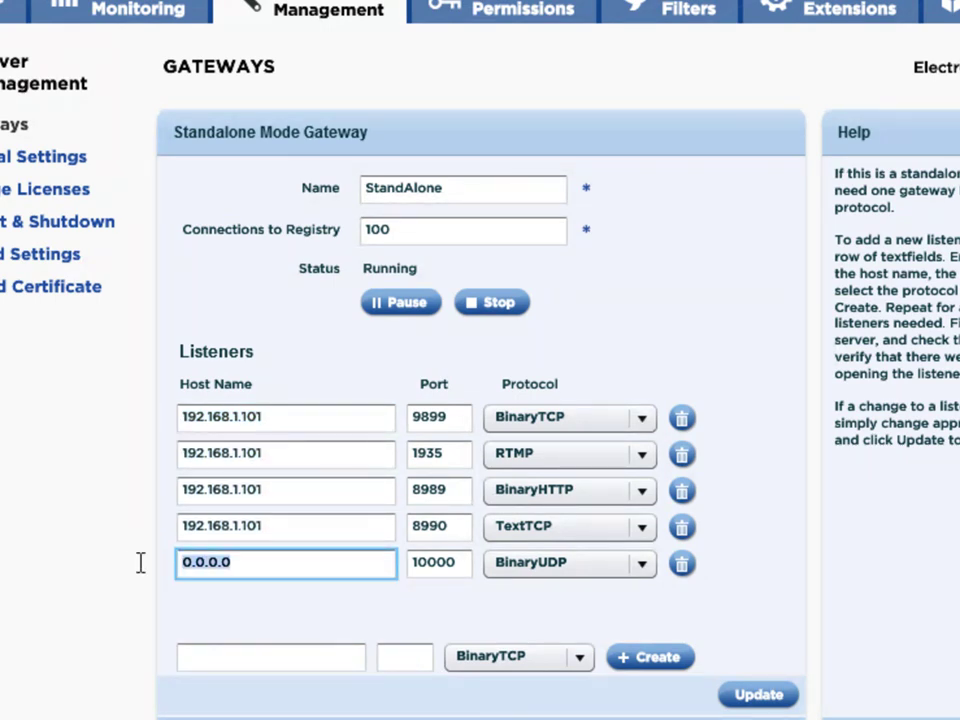
pyautogui.hotkey('ctrl', 'v')
pyautogui.click(774, 700)
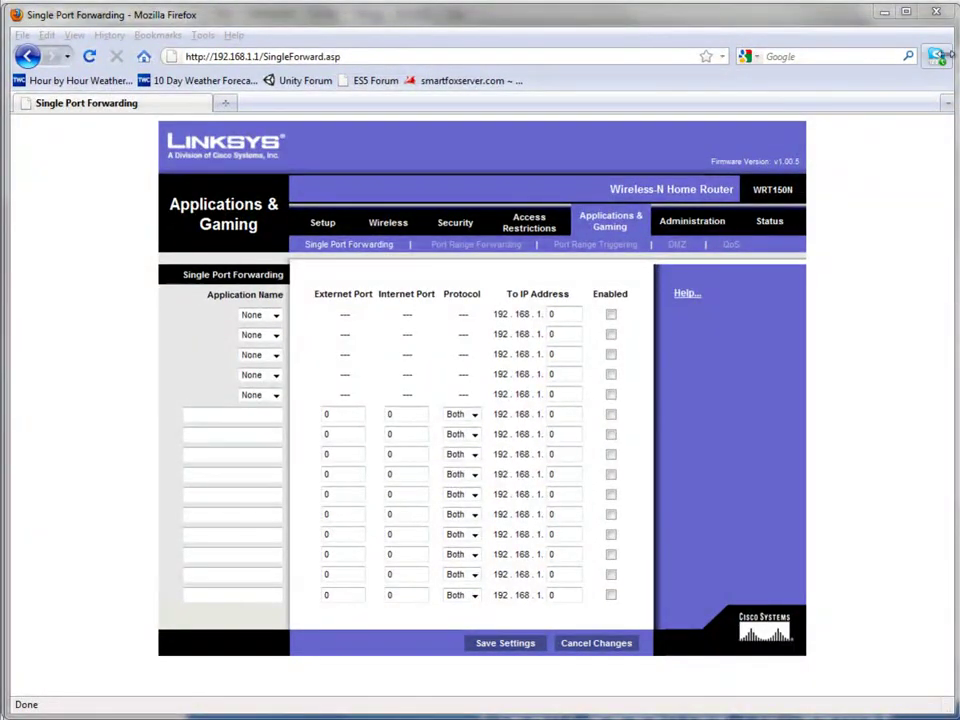
# Step: Browse to C:\ElectroServer_5_0_1\server\config and open Configuration.xml in Notepad++
pyautogui.press('super')
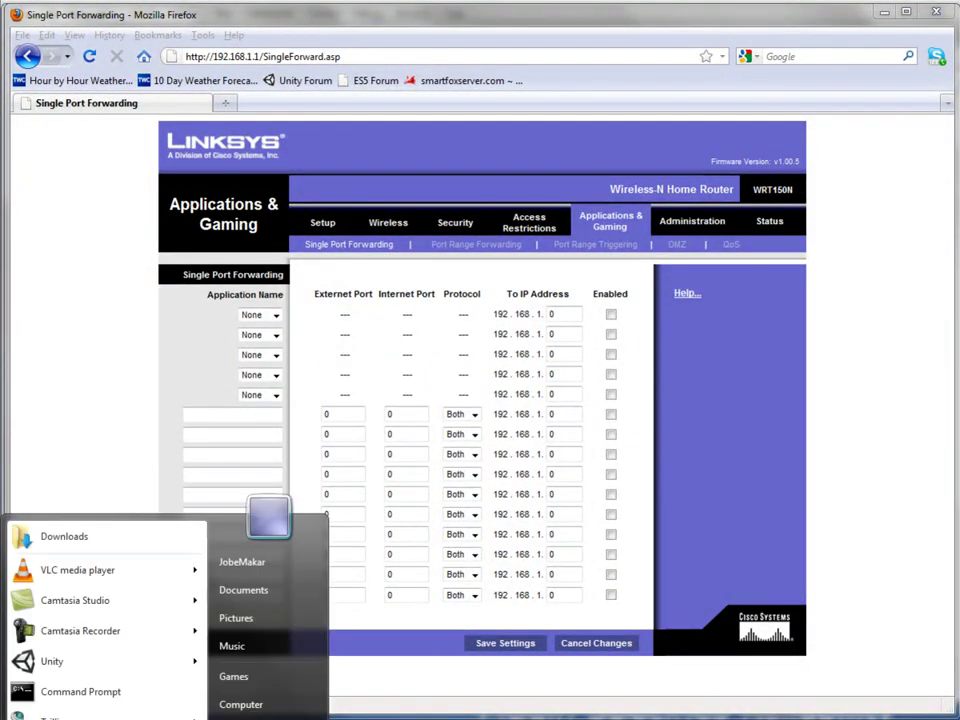
pyautogui.click(278, 706)
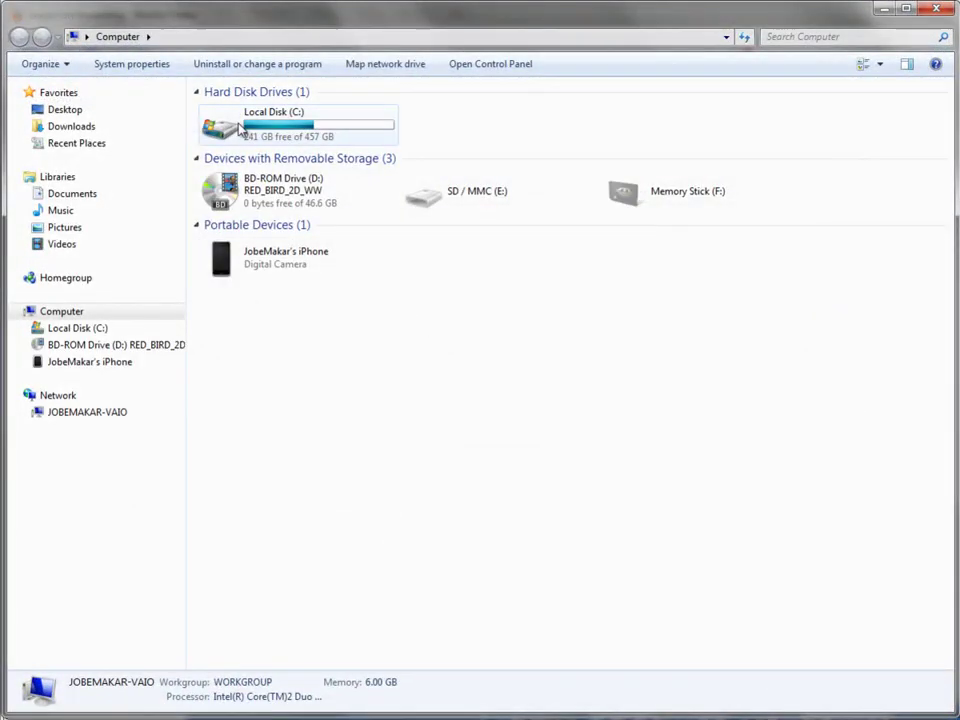
pyautogui.doubleClick(240, 128)
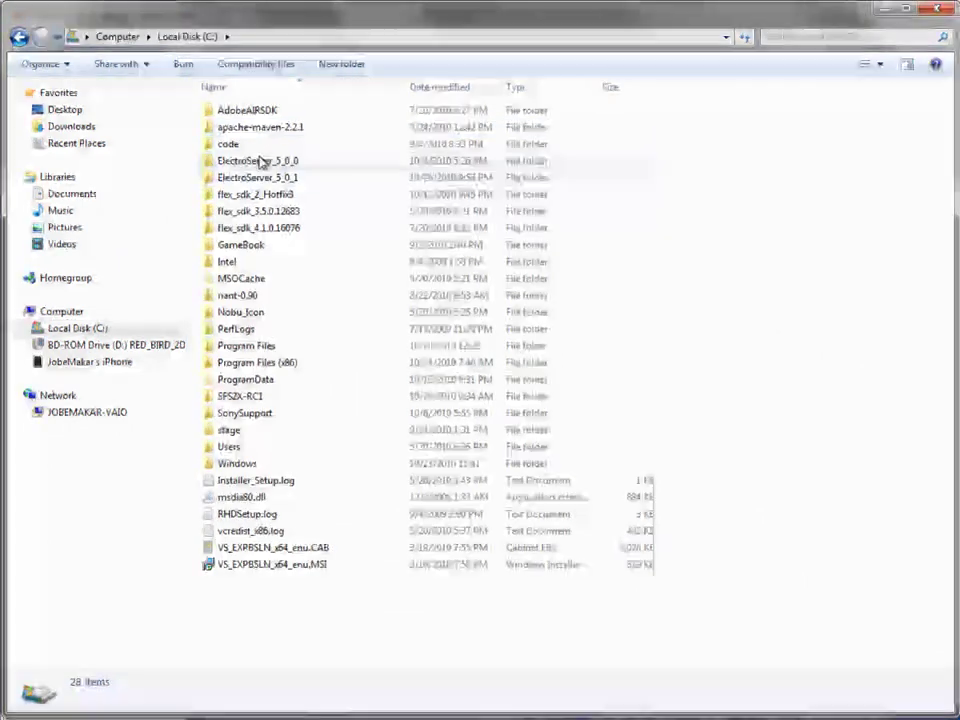
pyautogui.doubleClick(272, 180)
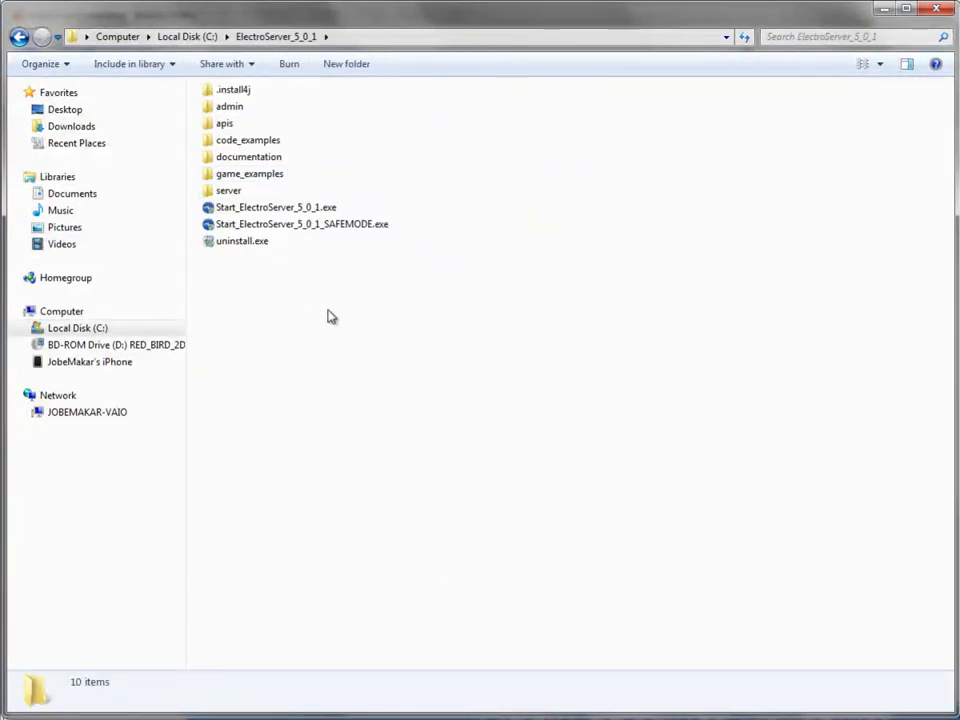
pyautogui.doubleClick(238, 191)
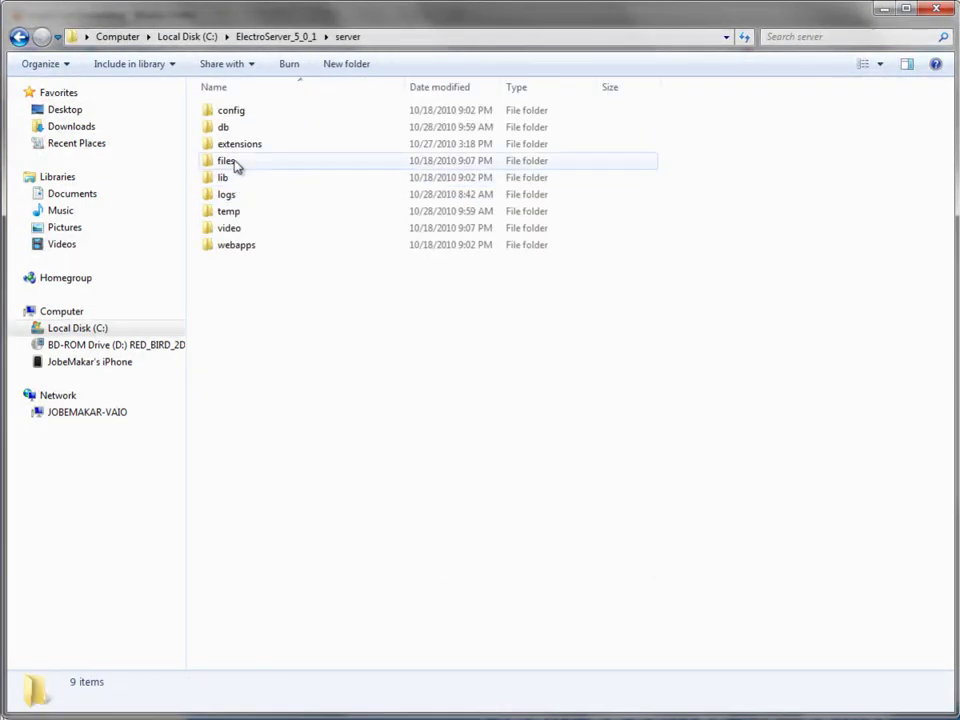
pyautogui.doubleClick(246, 112)
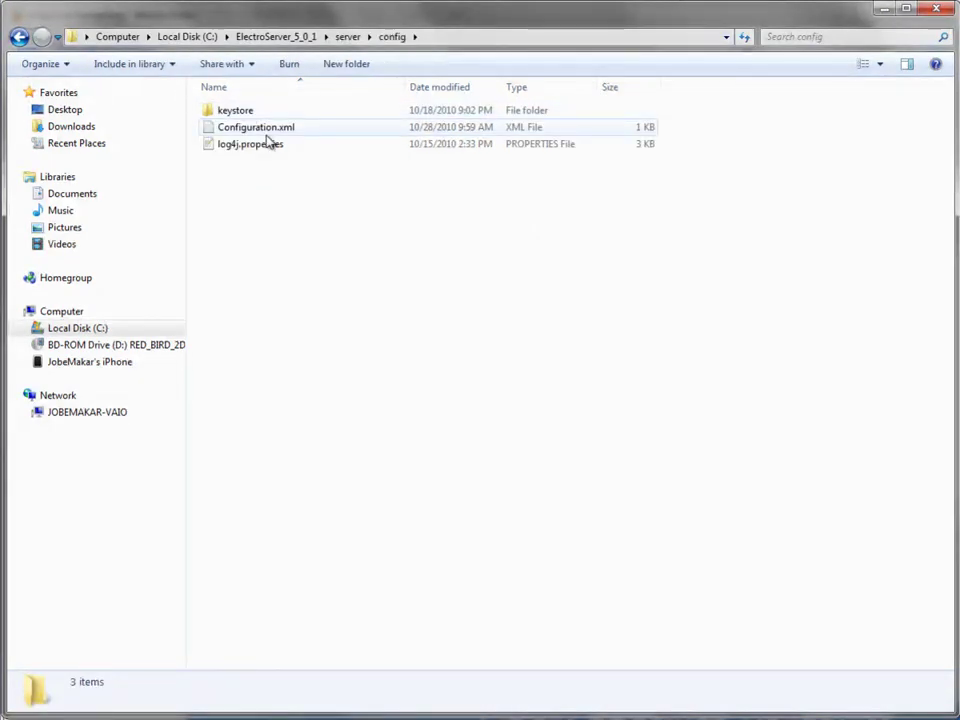
pyautogui.doubleClick(268, 131)
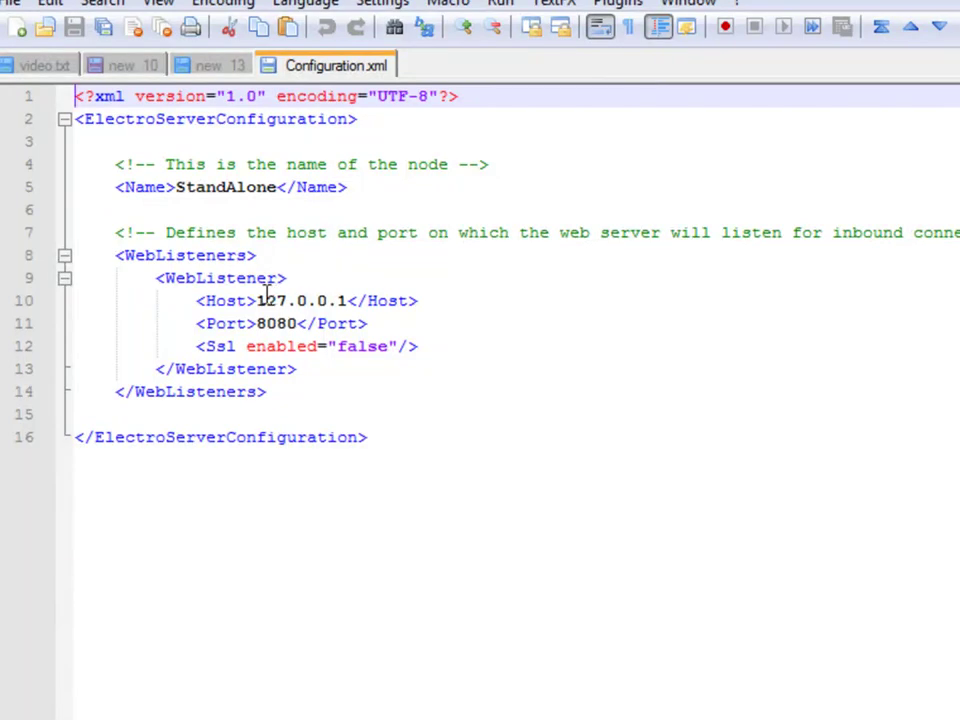
# Step: Replace the web listener host 127.0.0.1 with 192.168.1.101 on line 10 and save
pyautogui.moveTo(257, 300); pyautogui.dragTo(346, 292)
pyautogui.hotkey('ctrl', 'v')
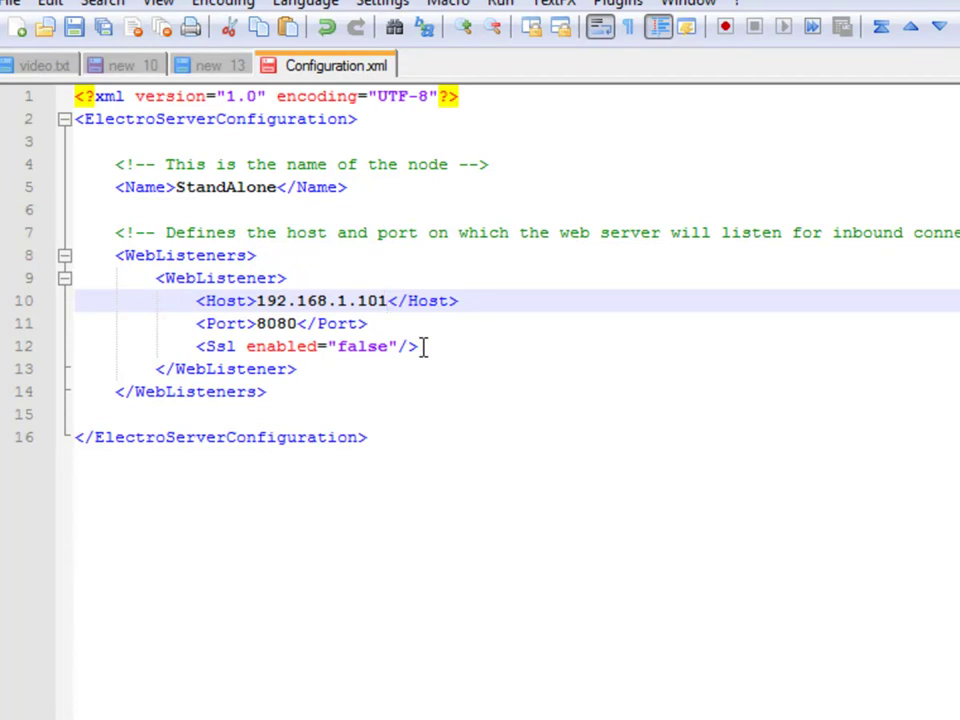
pyautogui.hotkey('ctrl', 's')
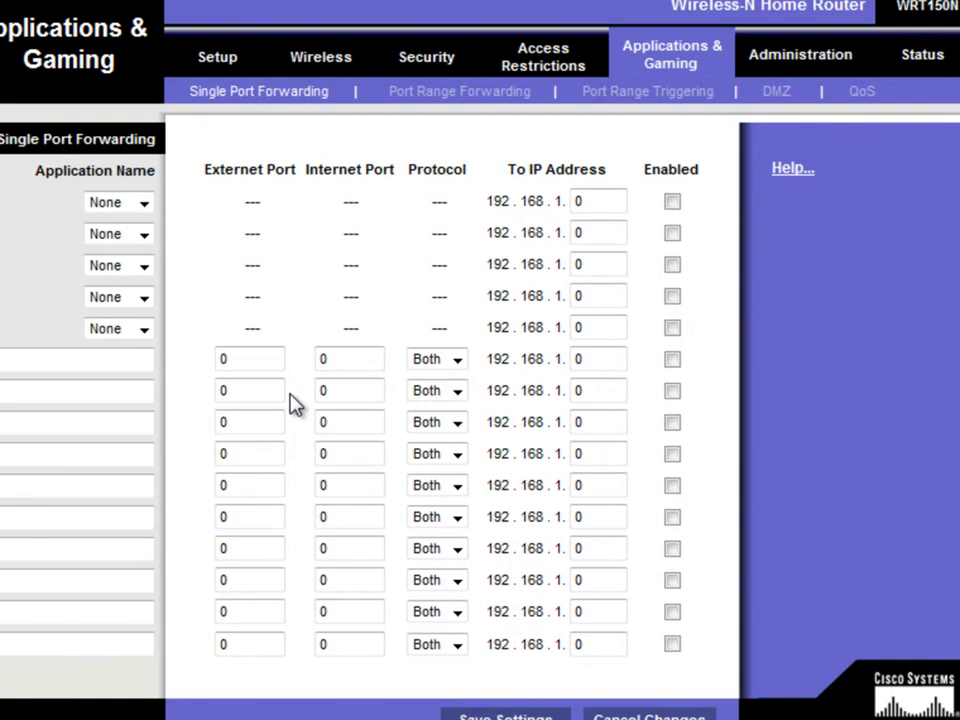
# Step: Enter external/internal ports 9899/9899, 10000/10000 and 8080/8080 in the first three forwarding rows
pyautogui.moveTo(251, 358); pyautogui.dragTo(193, 357)
pyautogui.write('989')
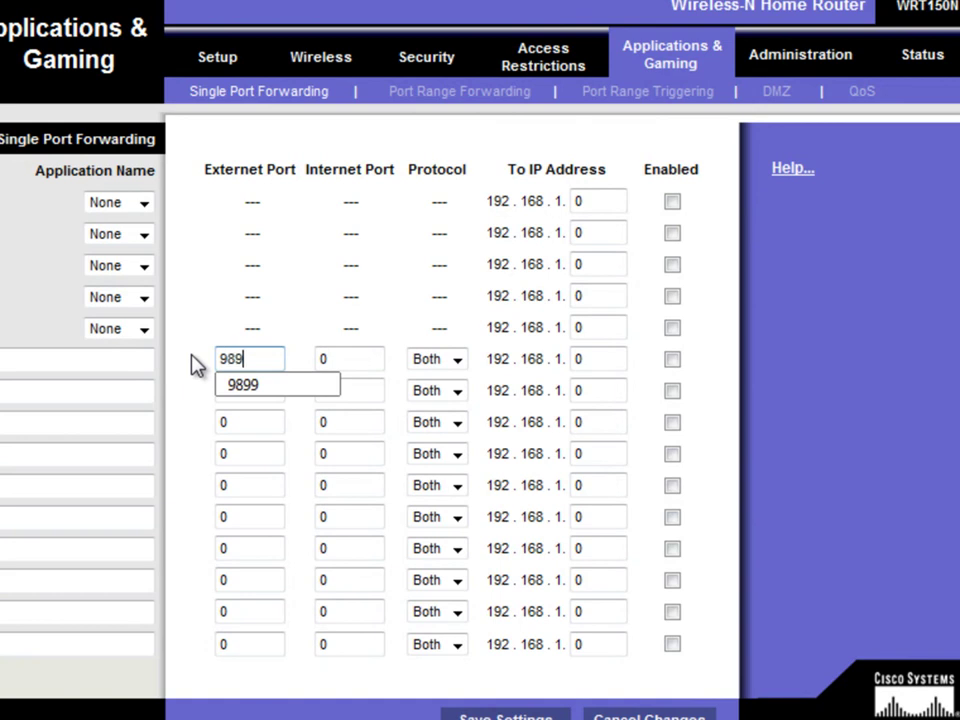
pyautogui.write('9')
pyautogui.press('Tab')
pyautogui.write('9')
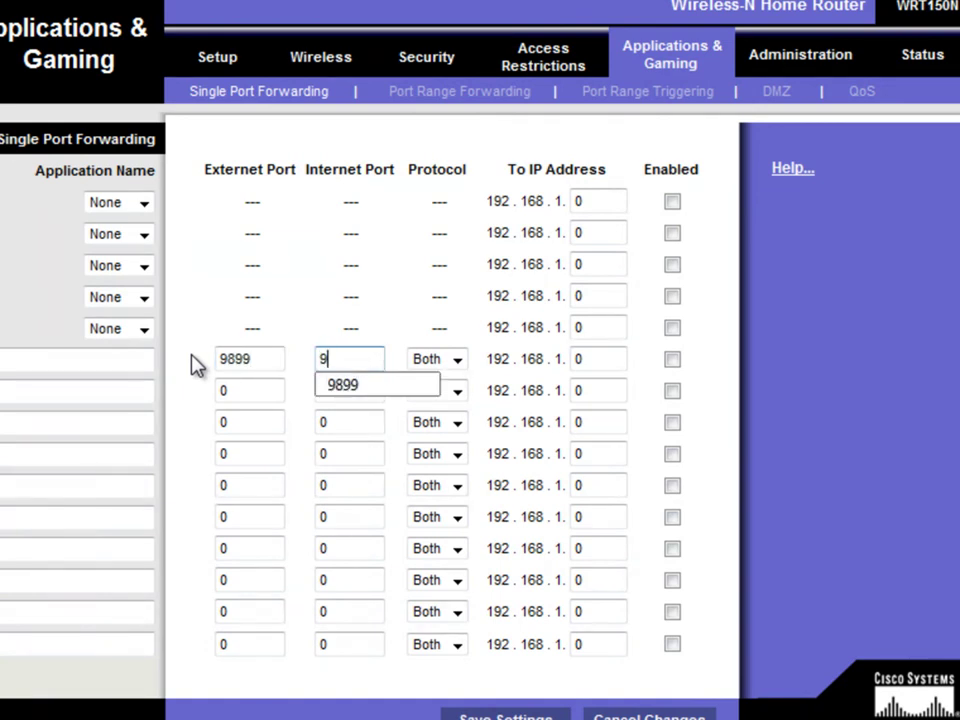
pyautogui.write('899')
pyautogui.click(244, 390)
pyautogui.write('1')
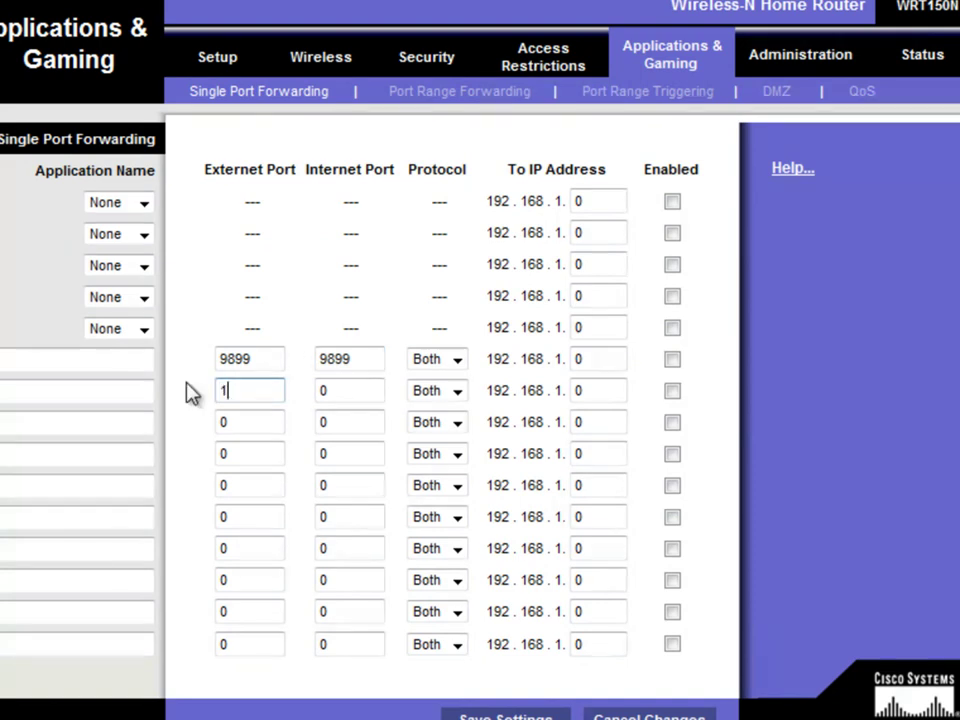
pyautogui.write('0000')
pyautogui.press('Tab')
pyautogui.write('100')
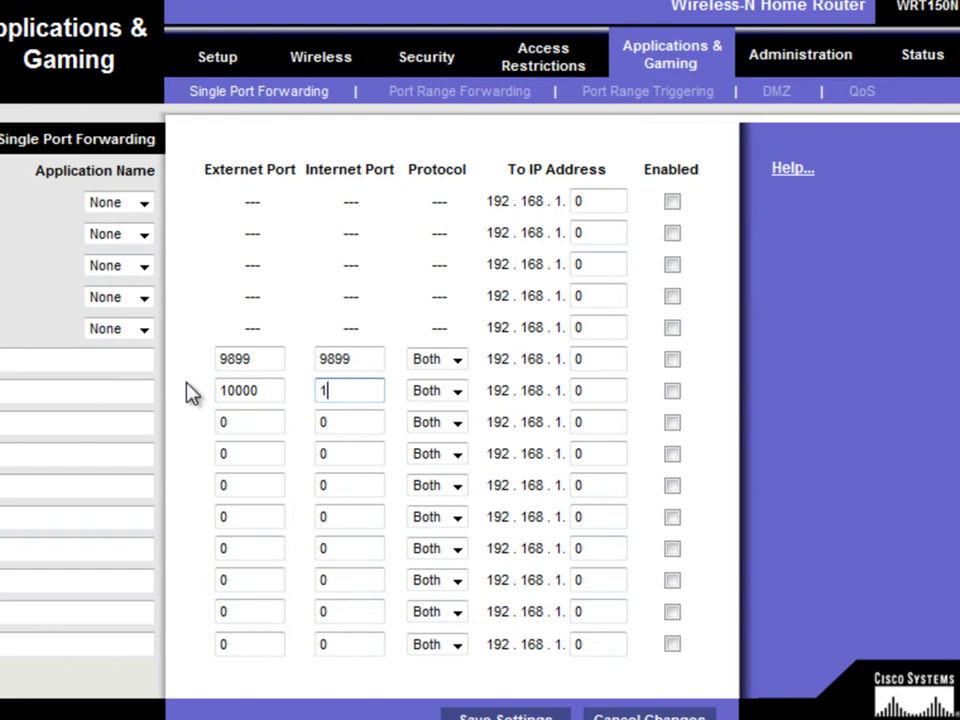
pyautogui.write('00')
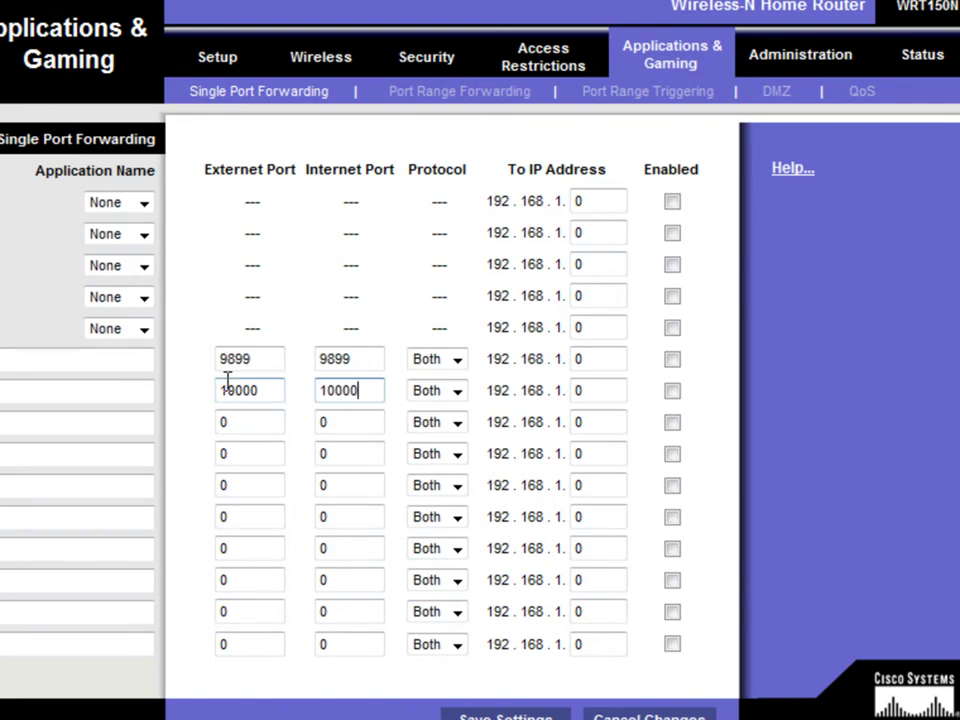
pyautogui.doubleClick(250, 420)
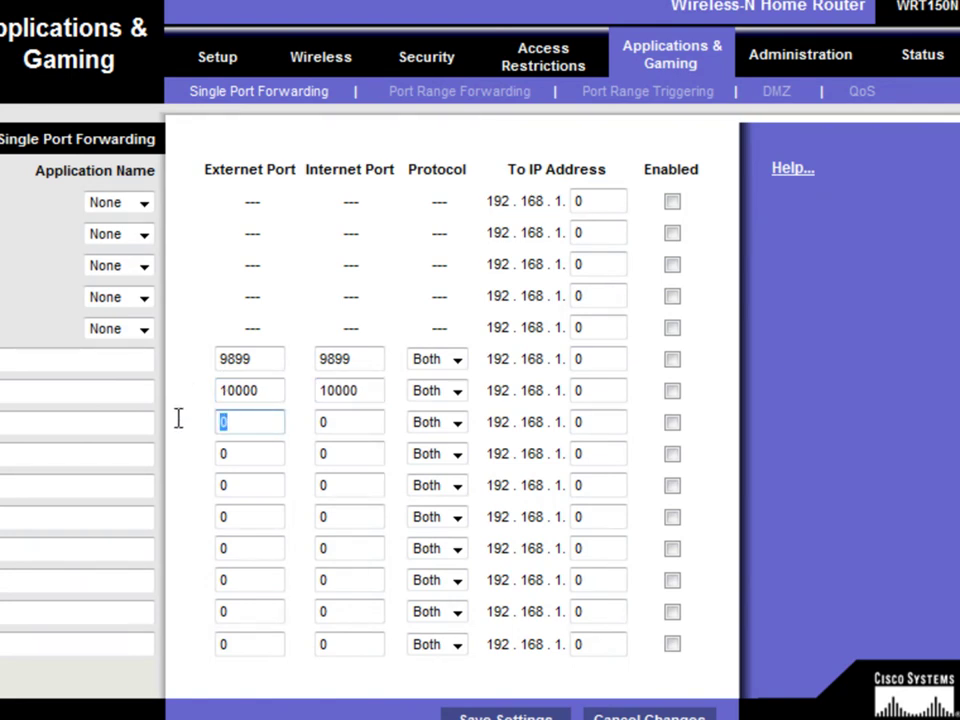
pyautogui.write('8080')
pyautogui.press('Tab')
pyautogui.write('8')
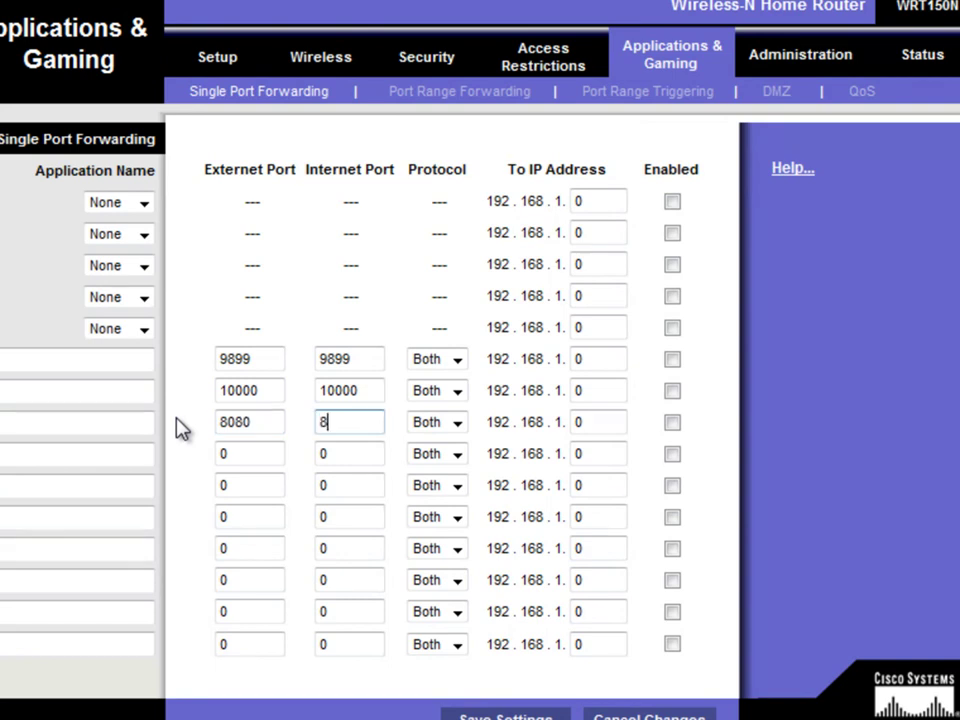
pyautogui.write('080')
# Step: Point the 9899, 10000 and 8080 rules at 192.168.1.101 by entering 101 as each address ending
pyautogui.doubleClick(603, 360)
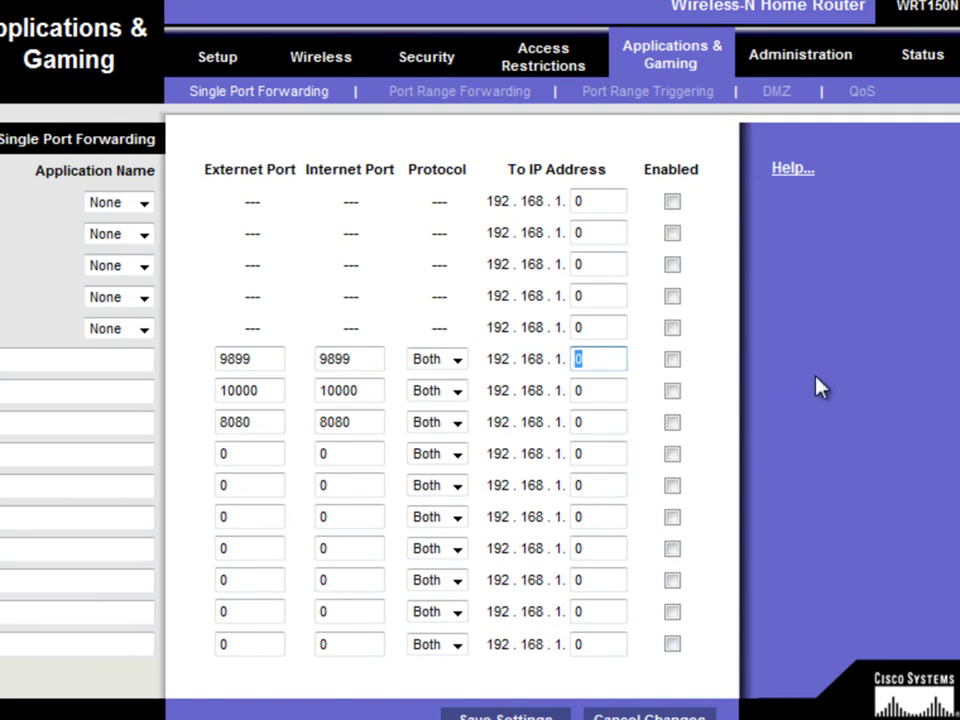
pyautogui.write('100')
pyautogui.press('BackSpace')
pyautogui.write('1')
pyautogui.press('Tab')
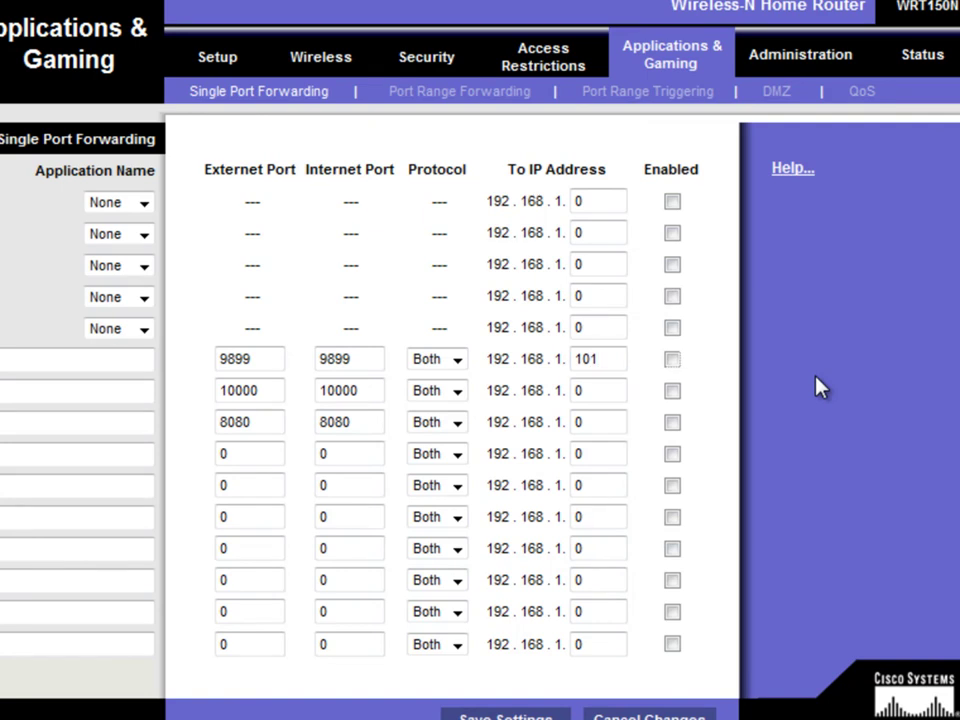
pyautogui.doubleClick(600, 391)
pyautogui.write('101')
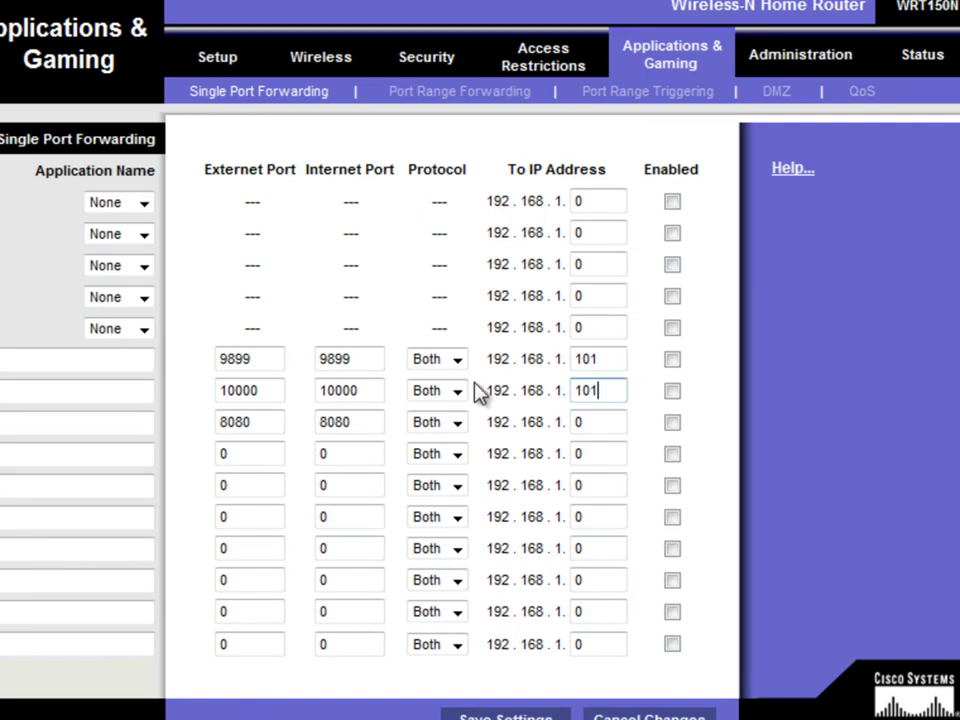
pyautogui.doubleClick(591, 424)
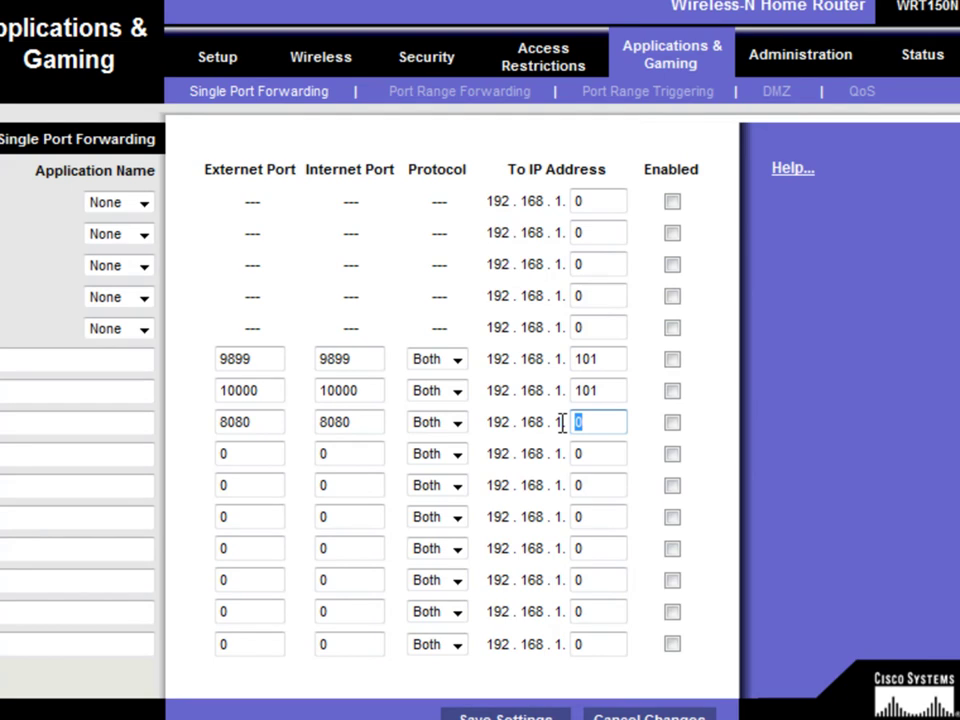
pyautogui.write('101')
# Step: Enable all three forwarding rules and save the settings, continuing past the confirmation
pyautogui.click(672, 360)
pyautogui.click(673, 391)
pyautogui.click(672, 422)
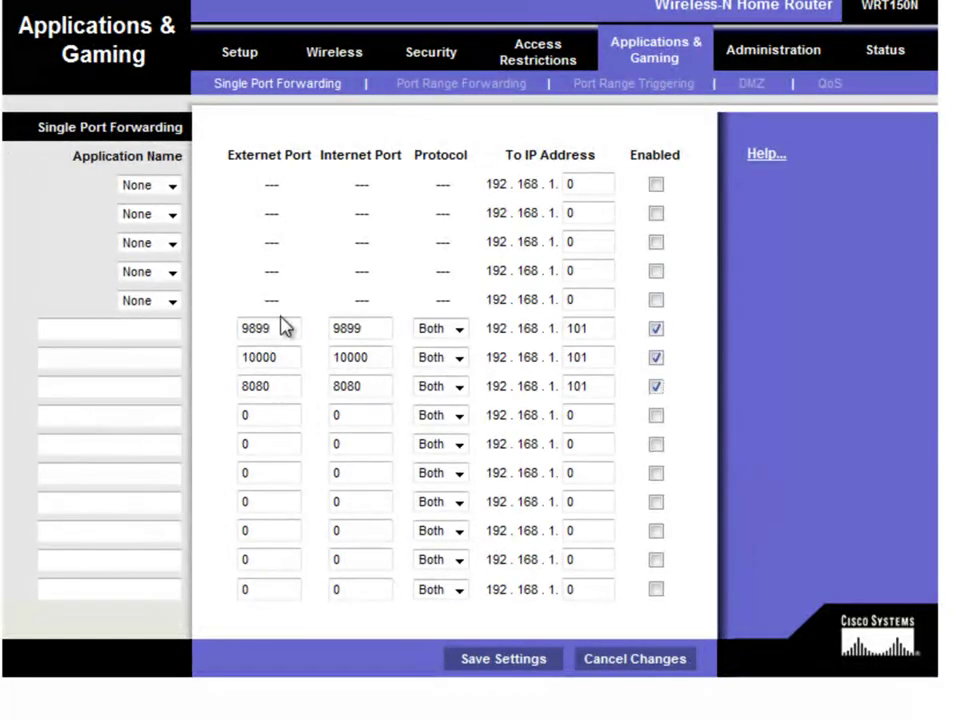
pyautogui.click(530, 664)
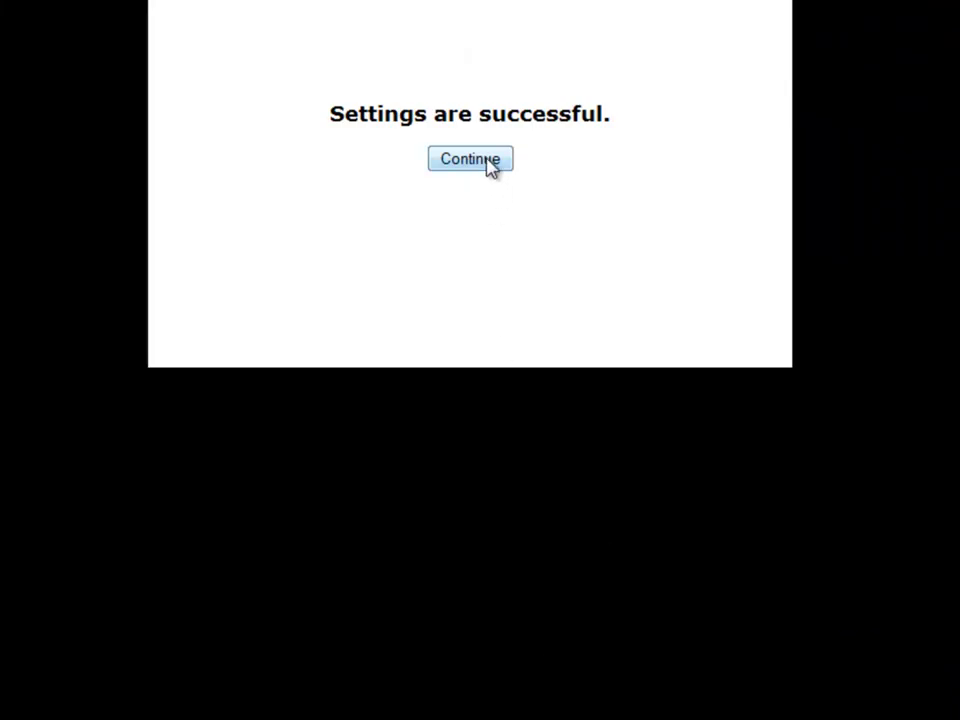
pyautogui.click(489, 165)
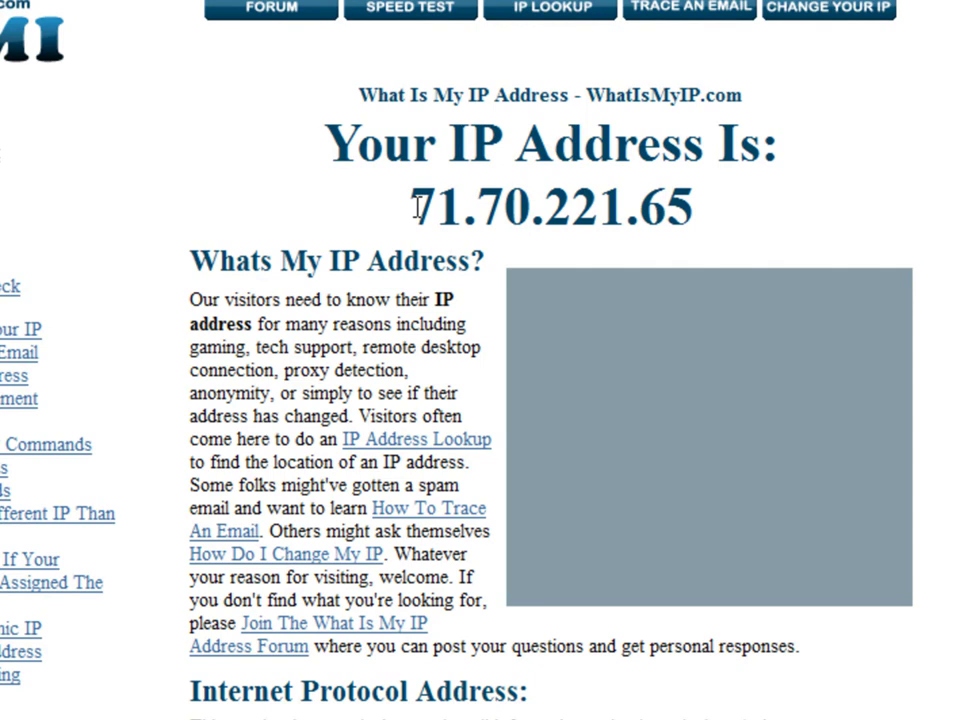
pyautogui.moveTo(418, 207); pyautogui.dragTo(690, 219)
pyautogui.hotkey('ctrl', 'c')
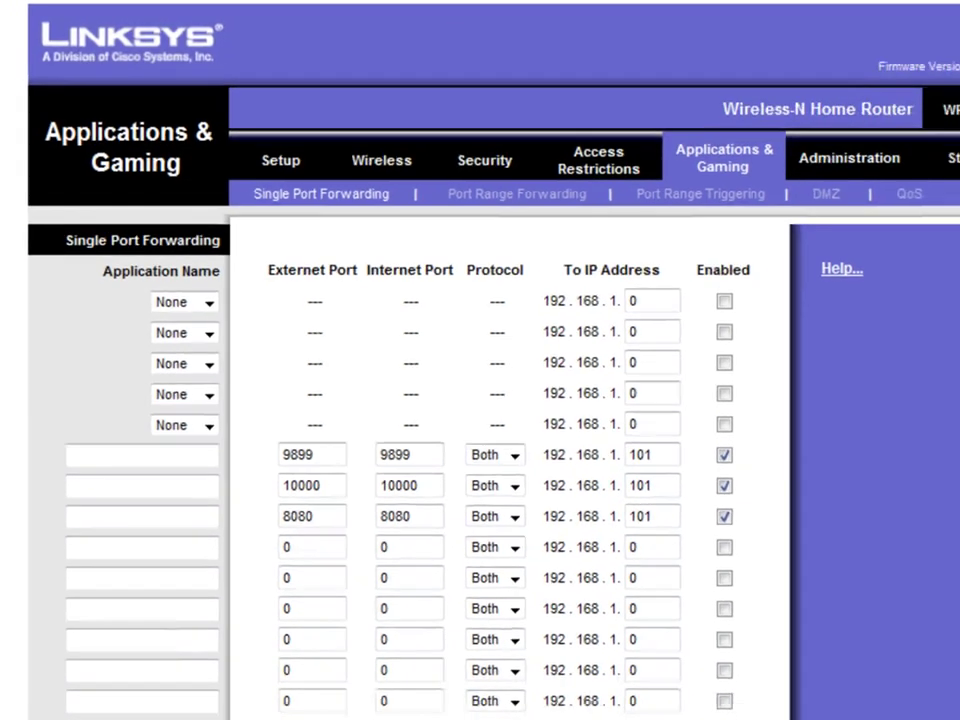
# Step: From Command Prompt, telnet to 71.70.221.65 port 9899, check the cross-domain-policy XML reply, and close the session
pyautogui.press('super')
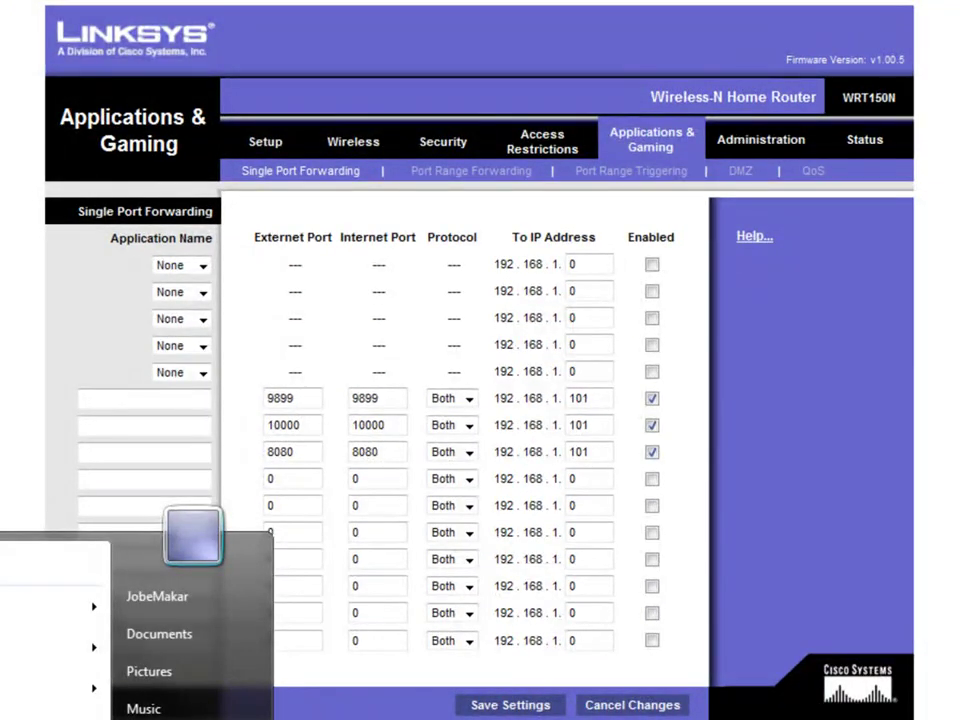
pyautogui.write('cmd')
pyautogui.press('Return')
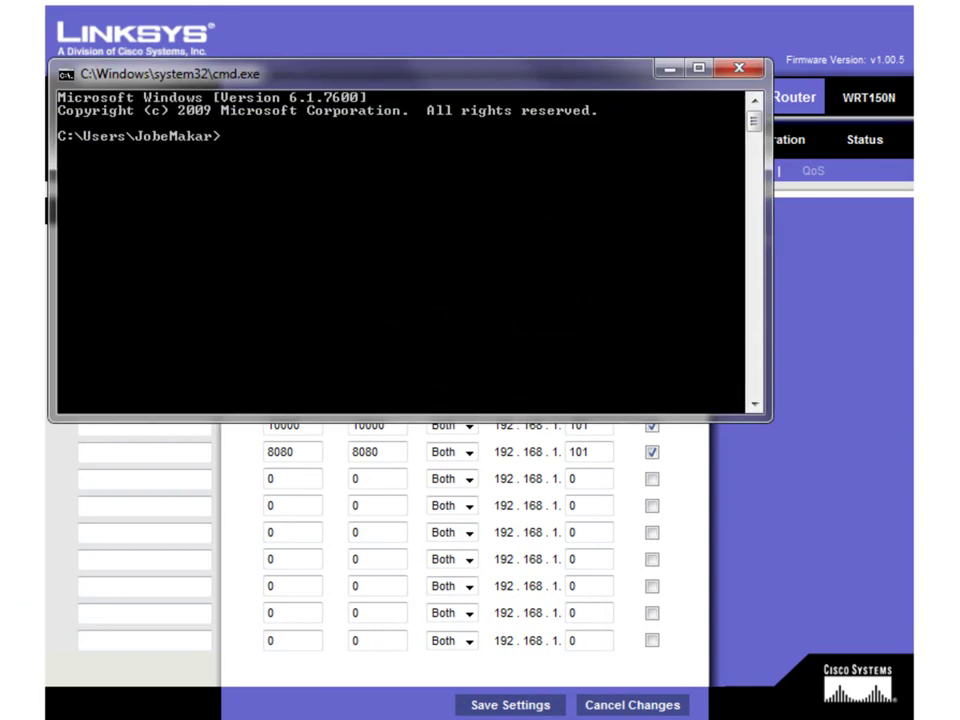
pyautogui.write('teln')
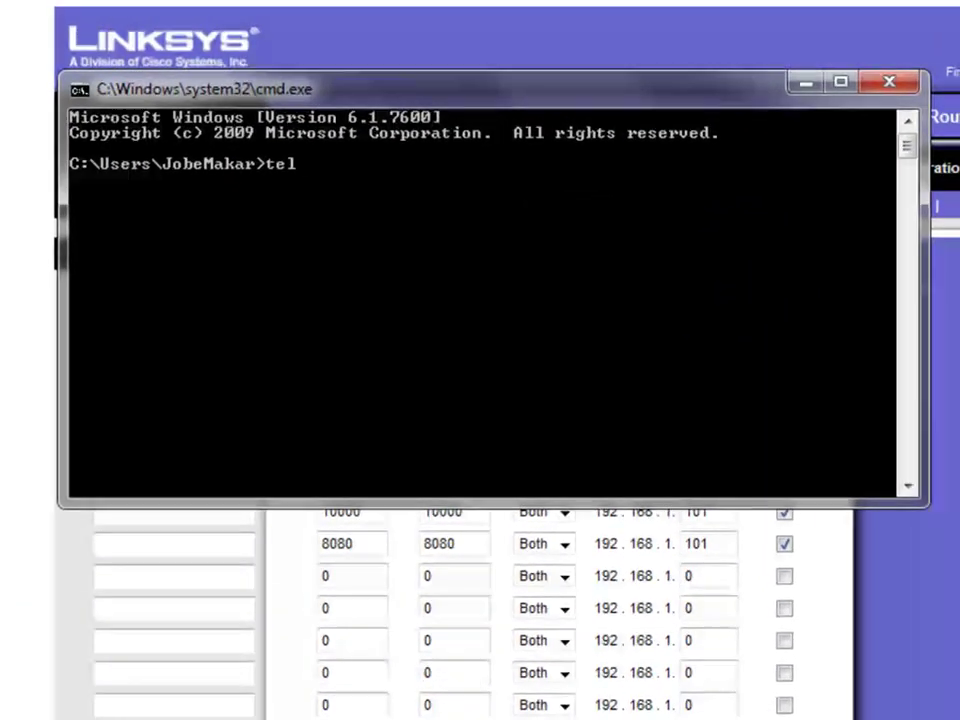
pyautogui.write('et')
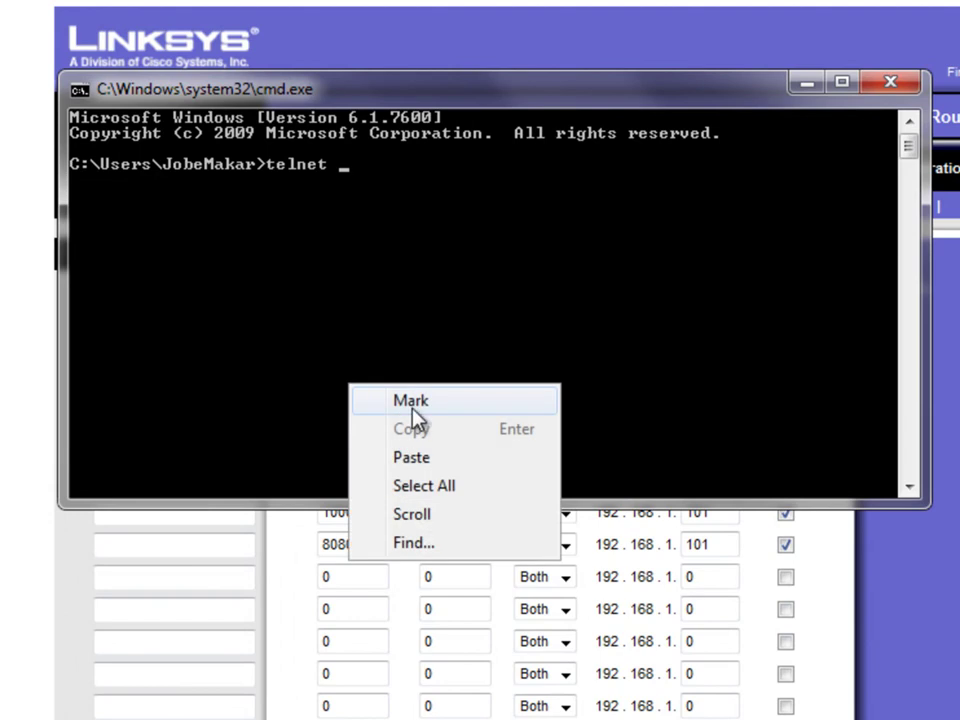
pyautogui.click(410, 458)
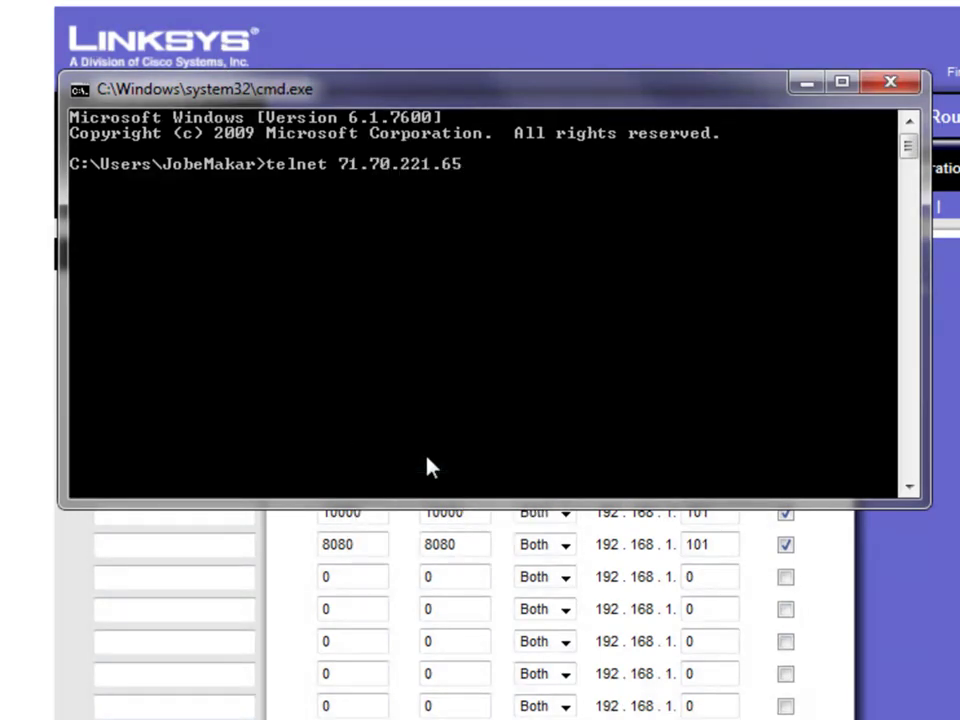
pyautogui.write('9899')
pyautogui.press('Return')
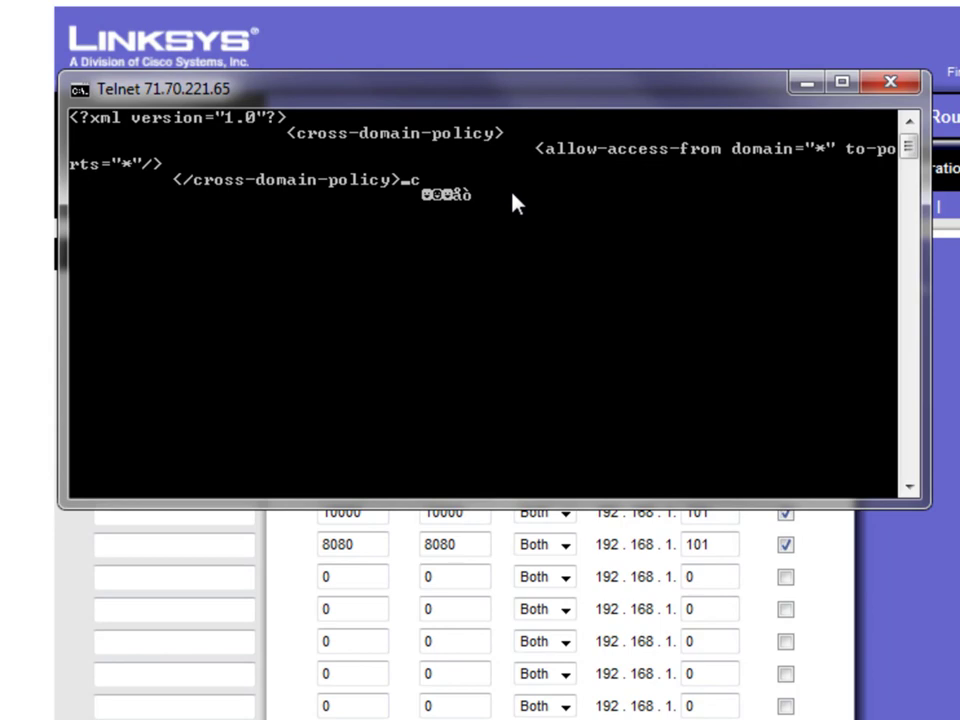
pyautogui.moveTo(612, 98); pyautogui.dragTo(812, 261)
pyautogui.hotkey('ctrl', 'c')
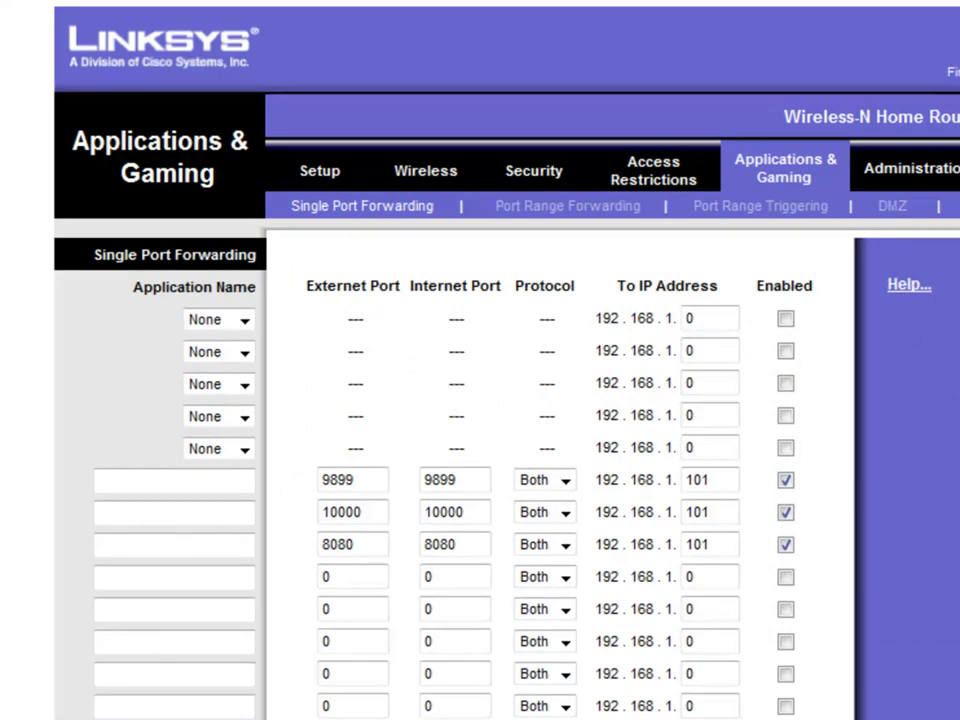
pyautogui.press('super')
pyautogui.write('cmd')
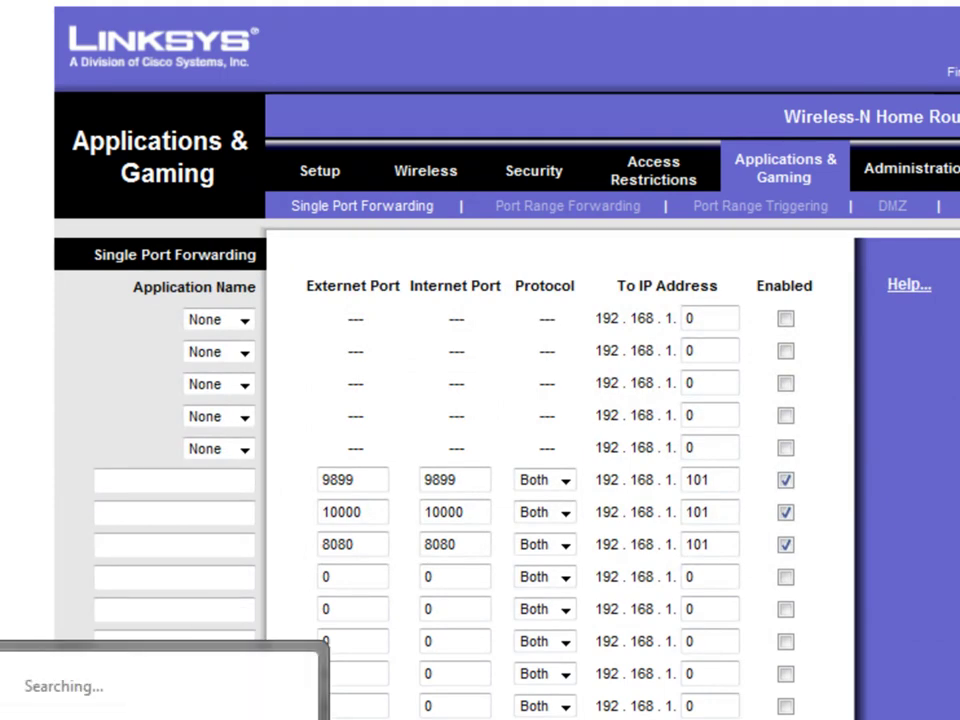
pyautogui.press('Return')
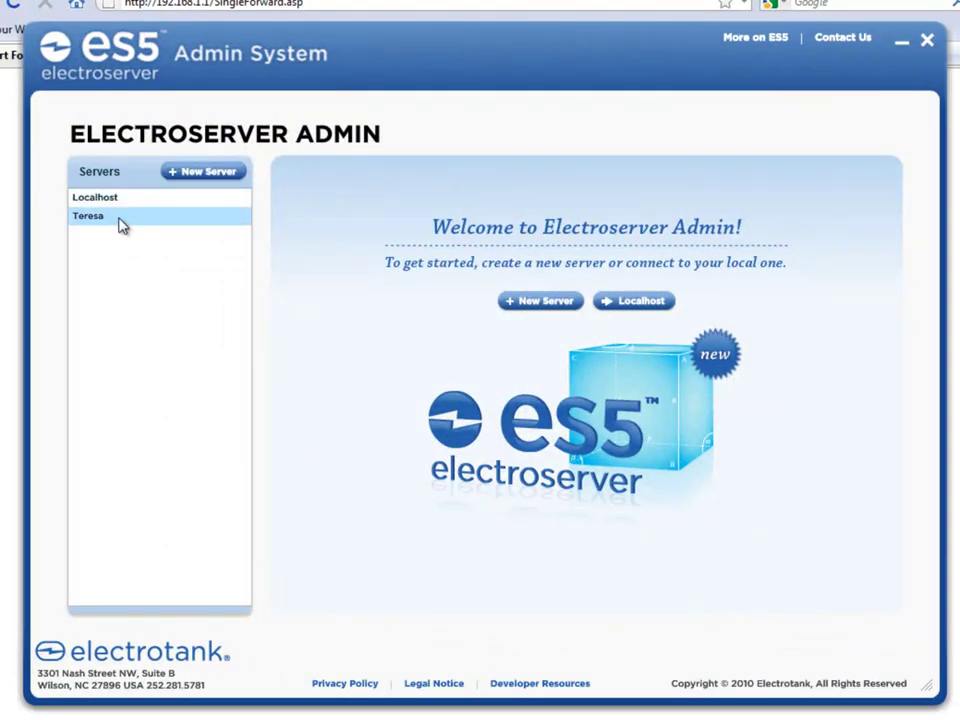
pyautogui.click(199, 177)
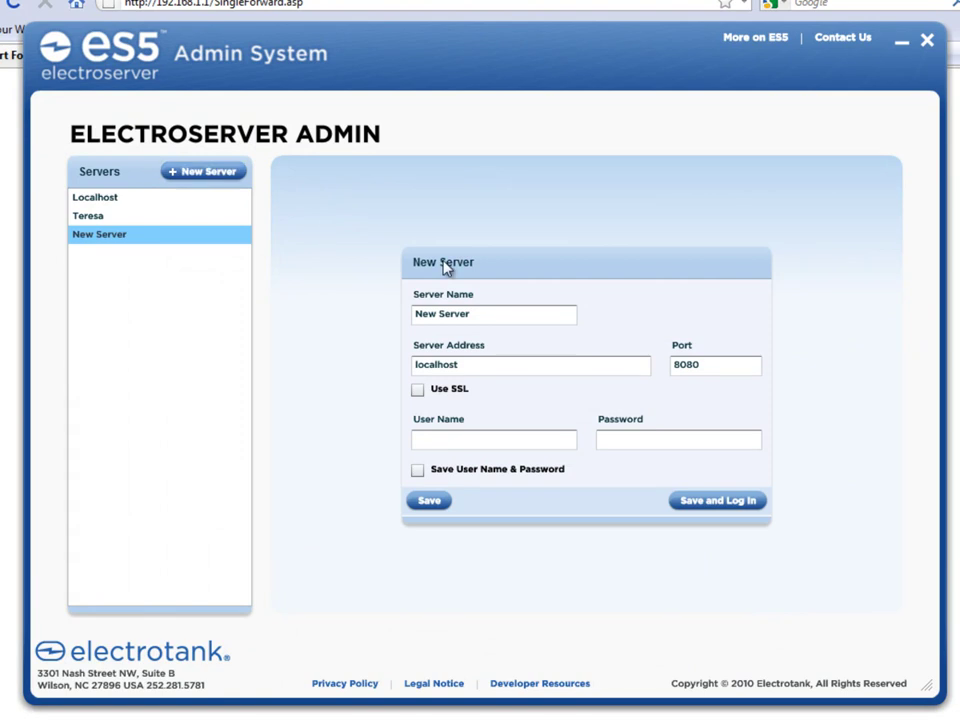
pyautogui.moveTo(486, 313); pyautogui.dragTo(367, 312)
pyautogui.write('remote access')
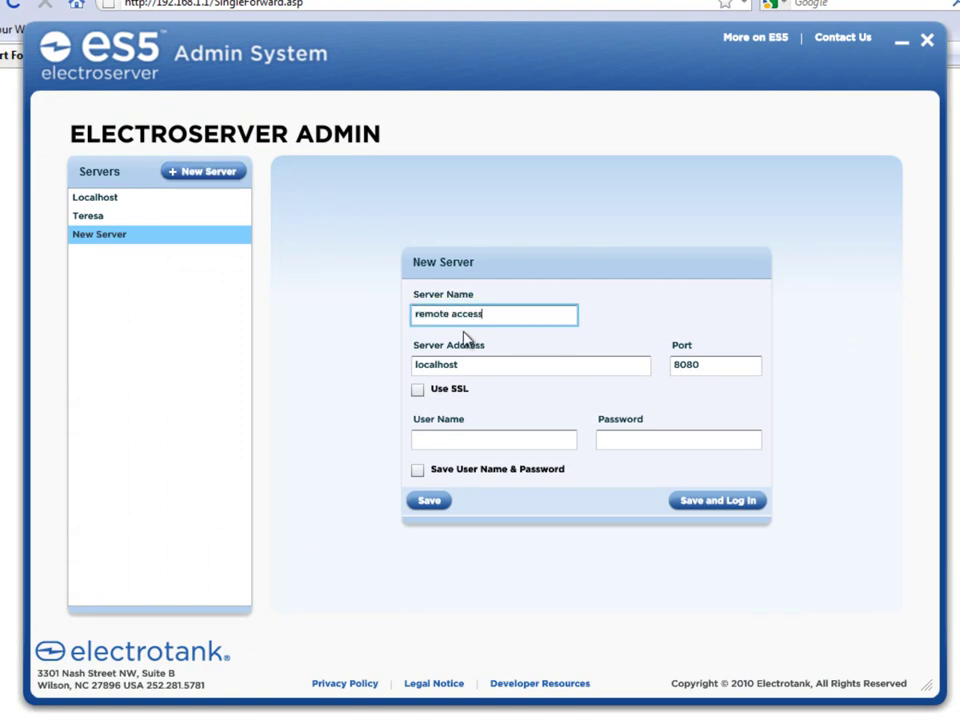
pyautogui.moveTo(482, 367); pyautogui.dragTo(351, 364)
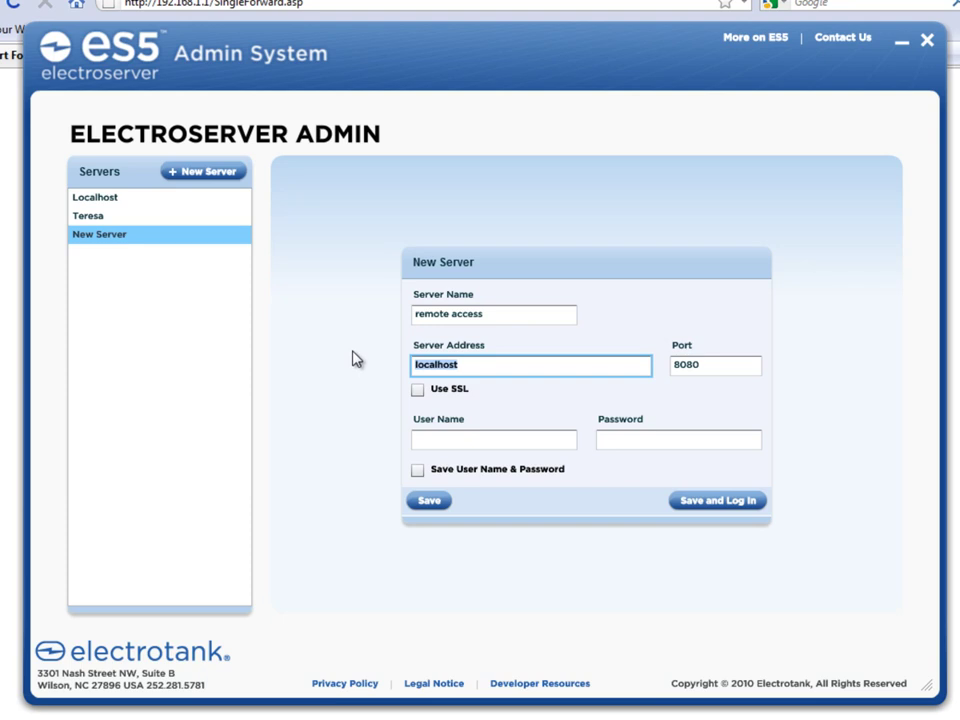
pyautogui.hotkey('ctrl', 'v')
# Step: Enter the administrator user name and the account password, then save the entry and log in
pyautogui.click(561, 443)
pyautogui.write('admin')
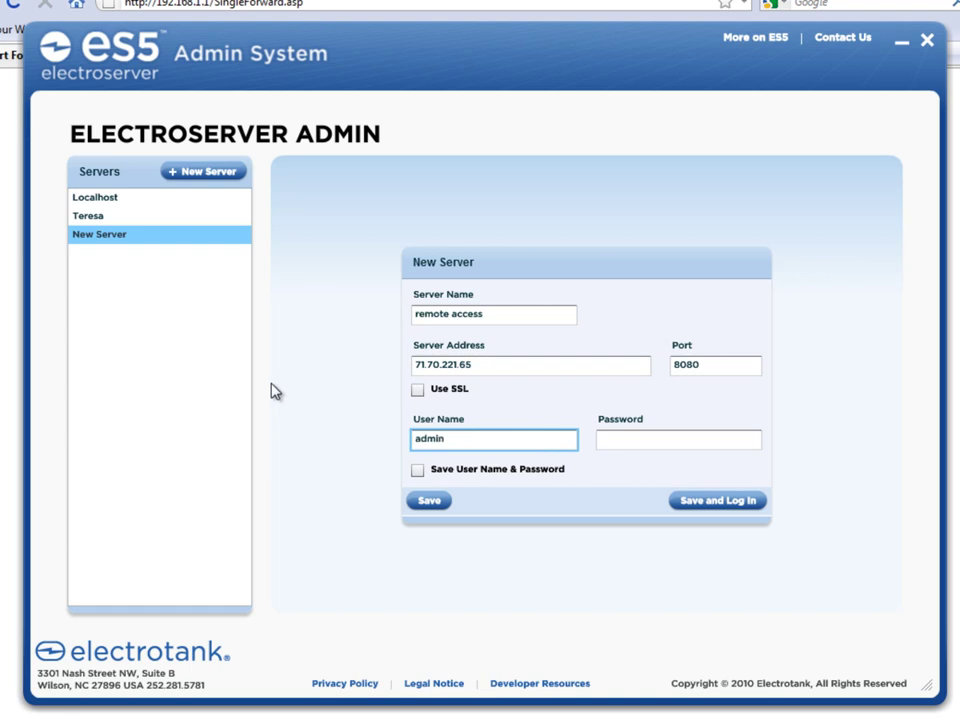
pyautogui.write('istrator')
pyautogui.press('Tab')
pyautogui.write('********')
pyautogui.press('Tab')
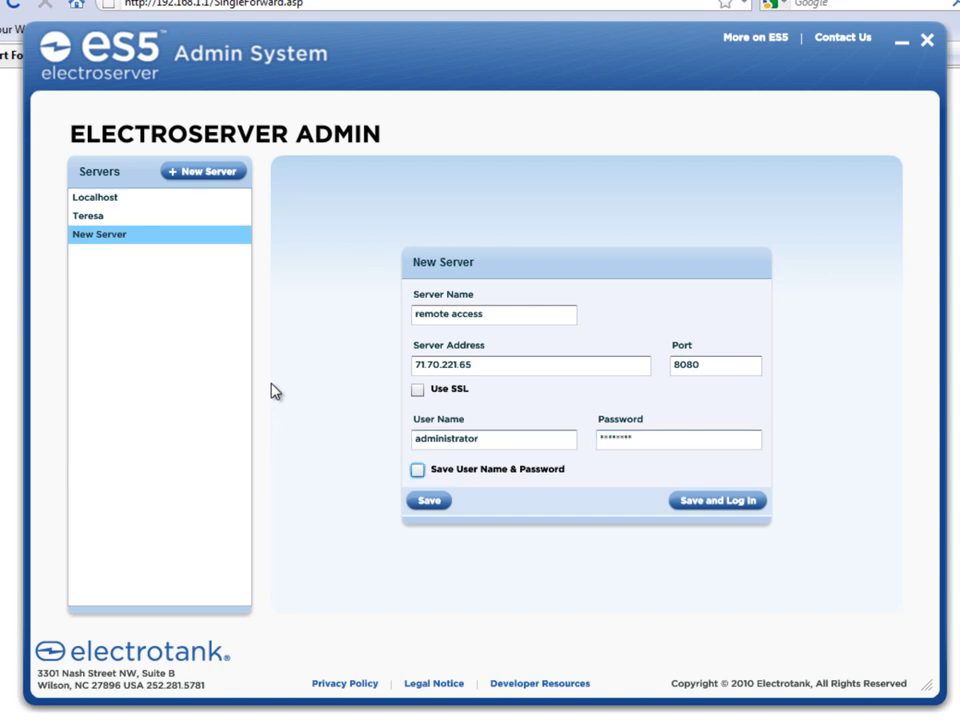
pyautogui.click(694, 502)
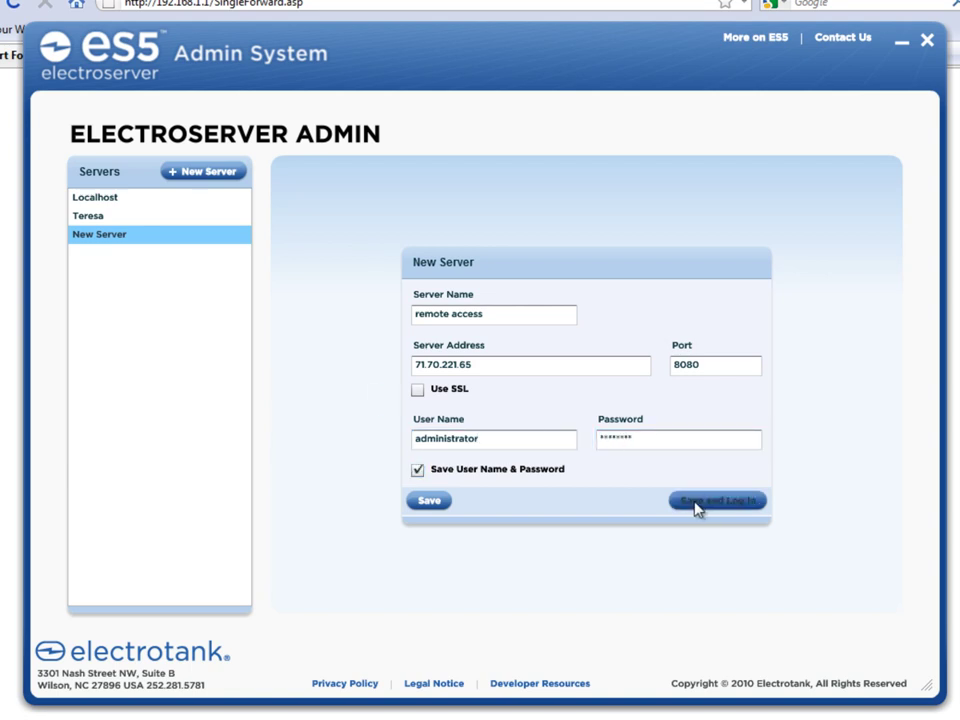